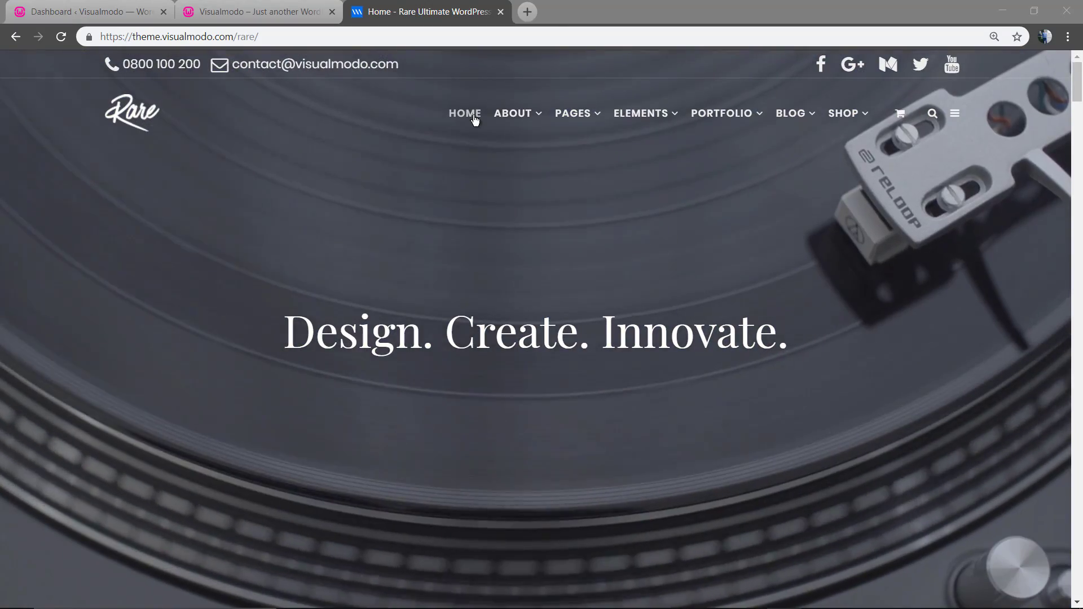
- Switch from the Rare demo to the Food restaurant site and jump the slider to The Menu section
mouse_move(524, 118)
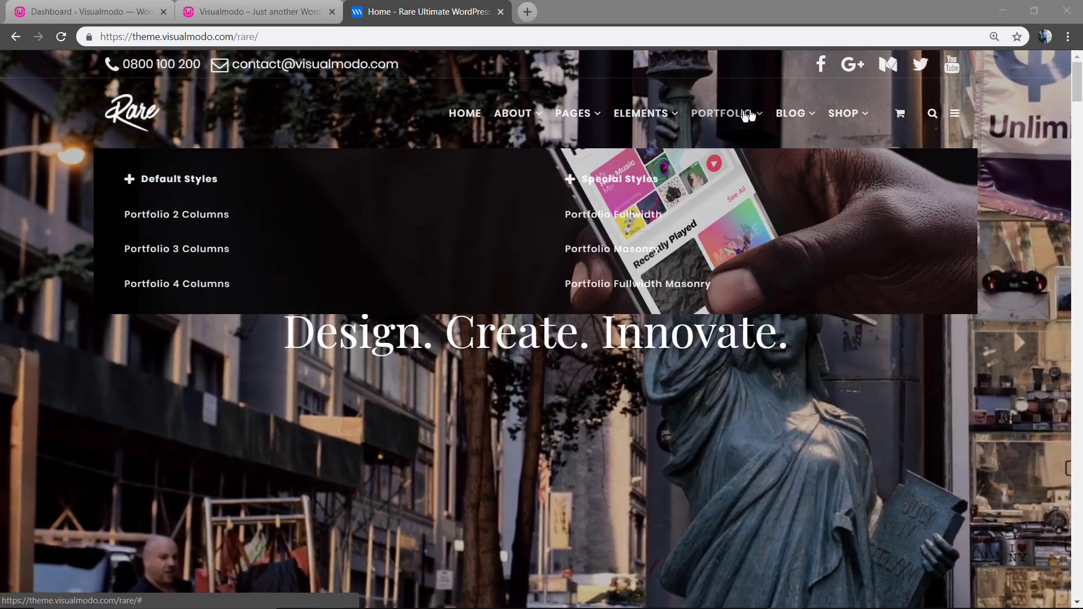
mouse_move(816, 116)
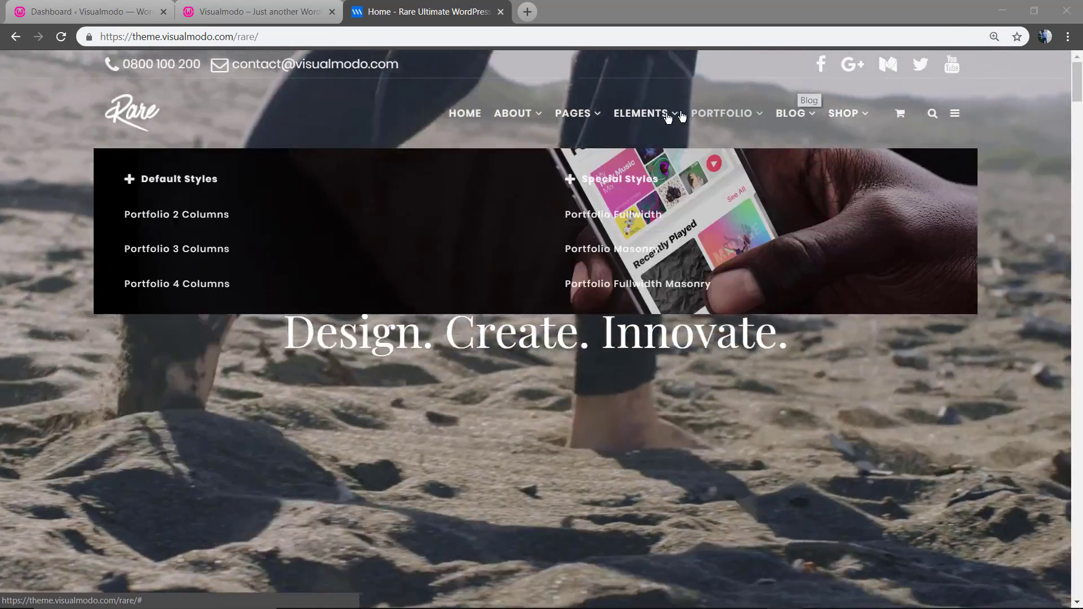
click(266, 11)
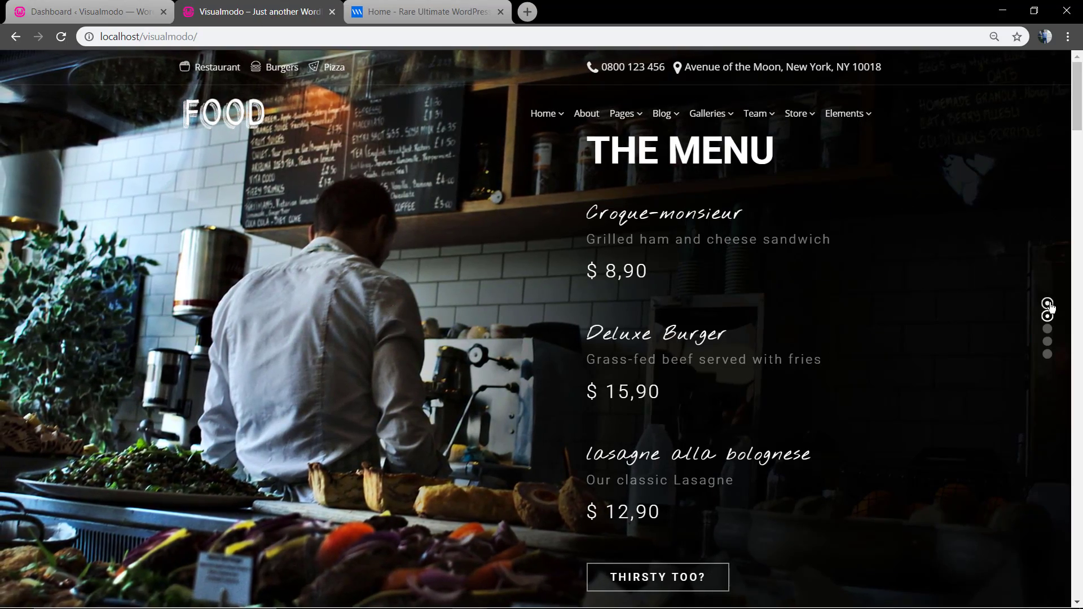
click(1048, 305)
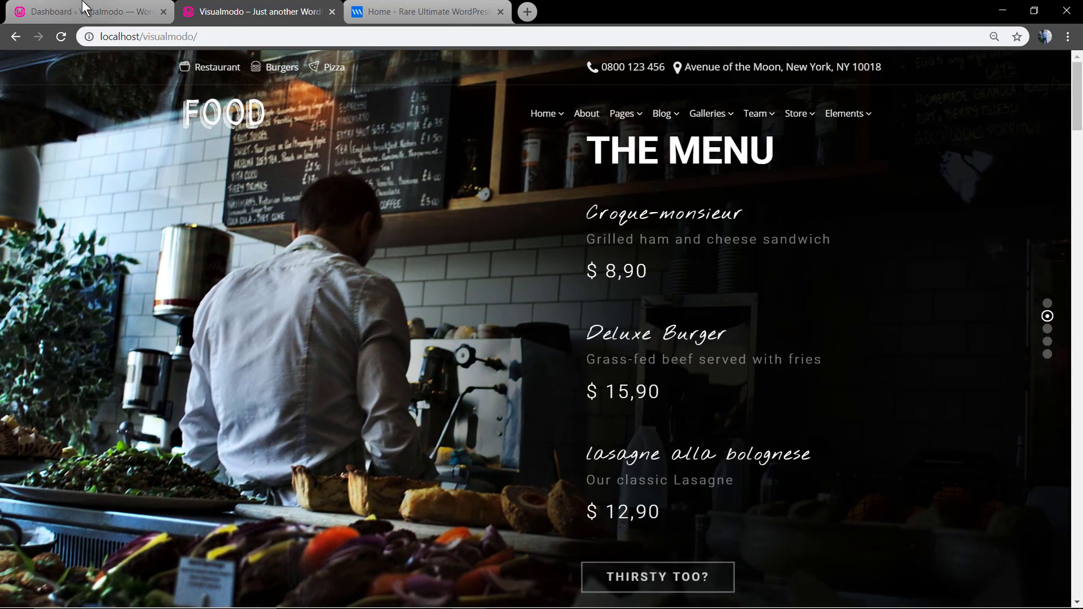
- Set the Visualmodo Theme Options Top Header Structure to two columns and save
click(86, 9)
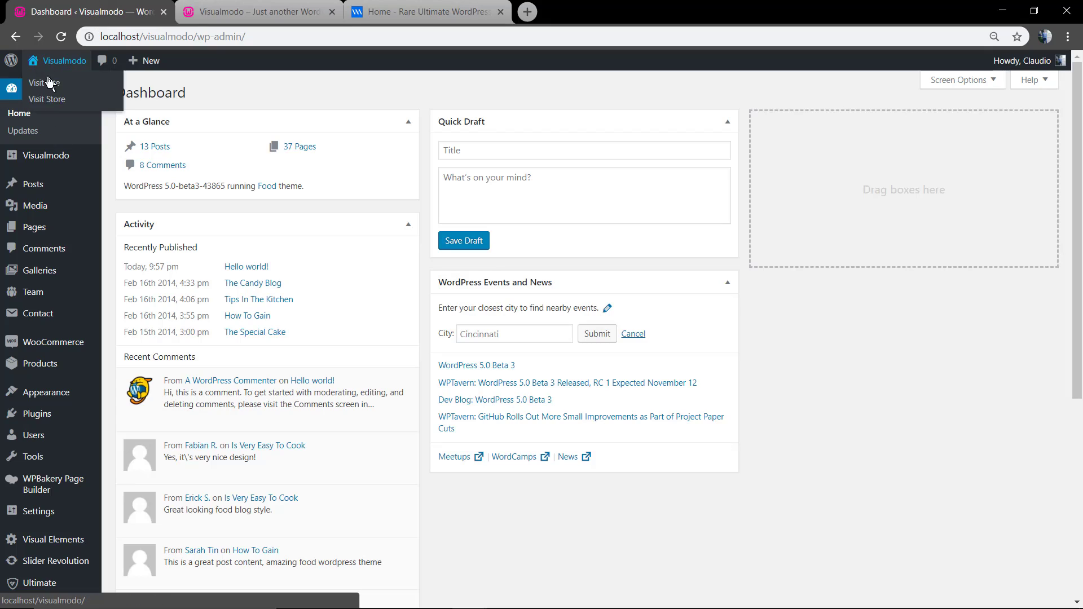
mouse_move(51, 160)
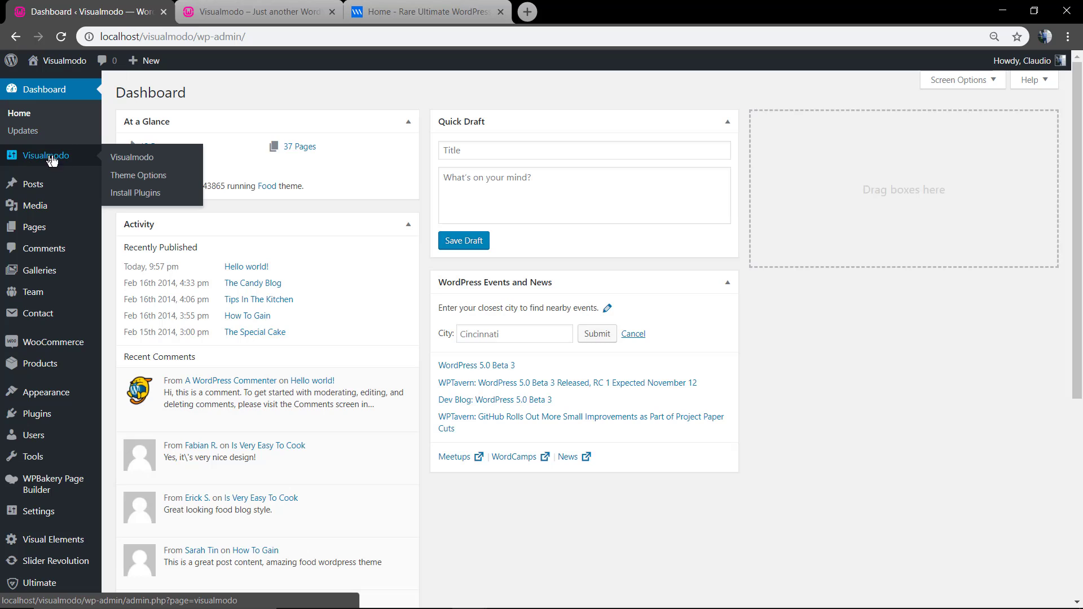
click(131, 177)
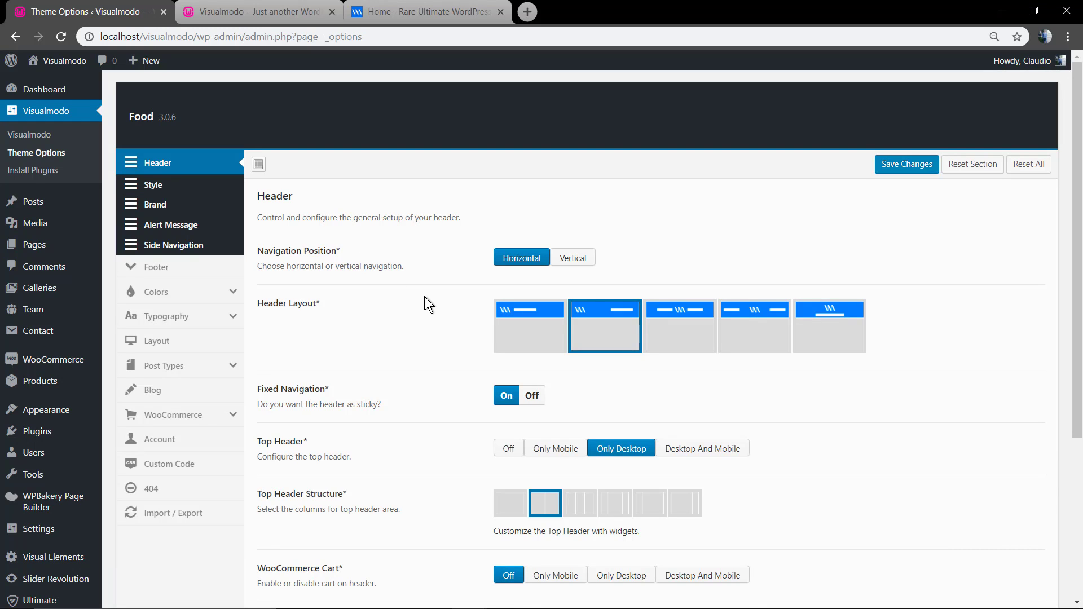
scroll(427, 305, down, 1)
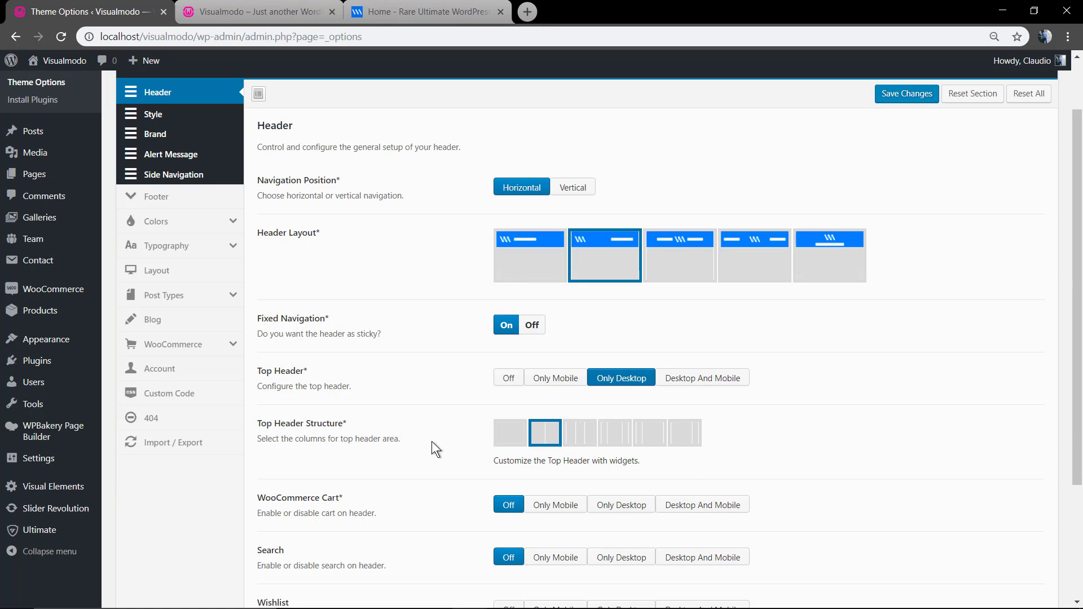
click(349, 420)
click(550, 439)
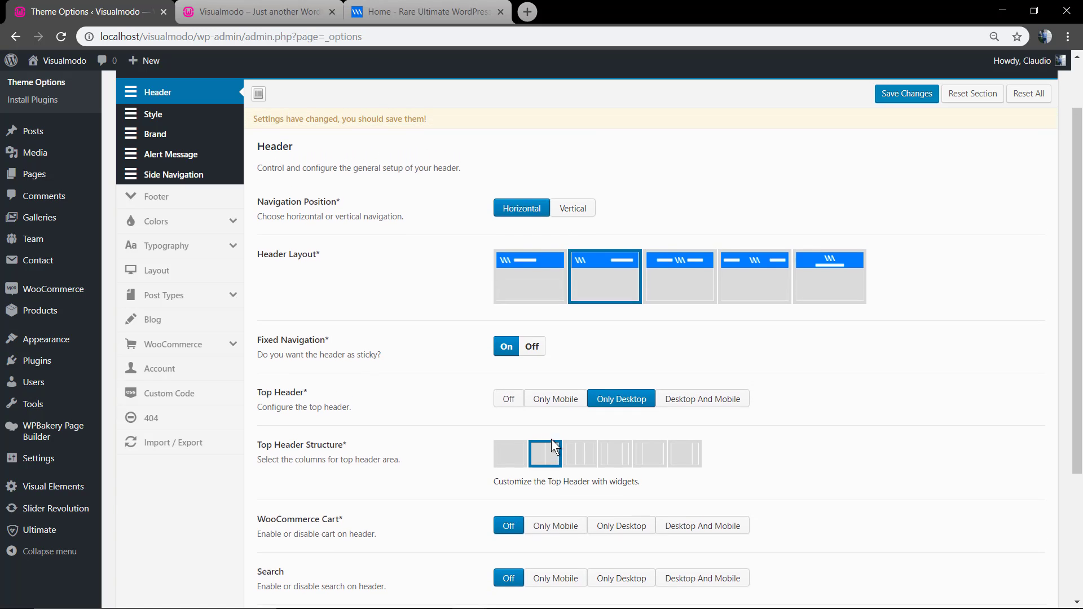
click(917, 95)
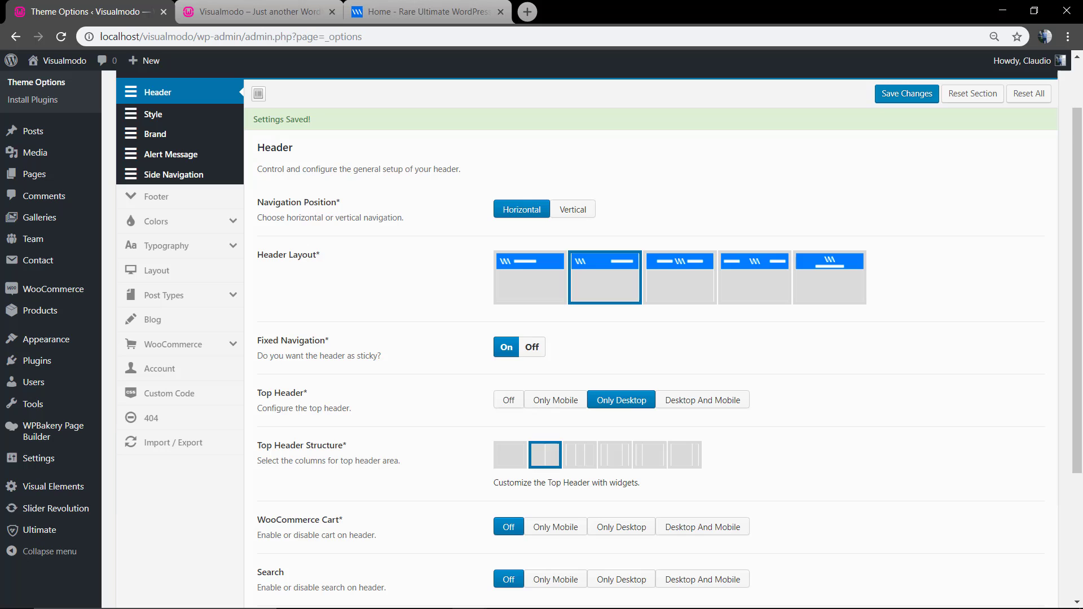
mouse_move(61, 348)
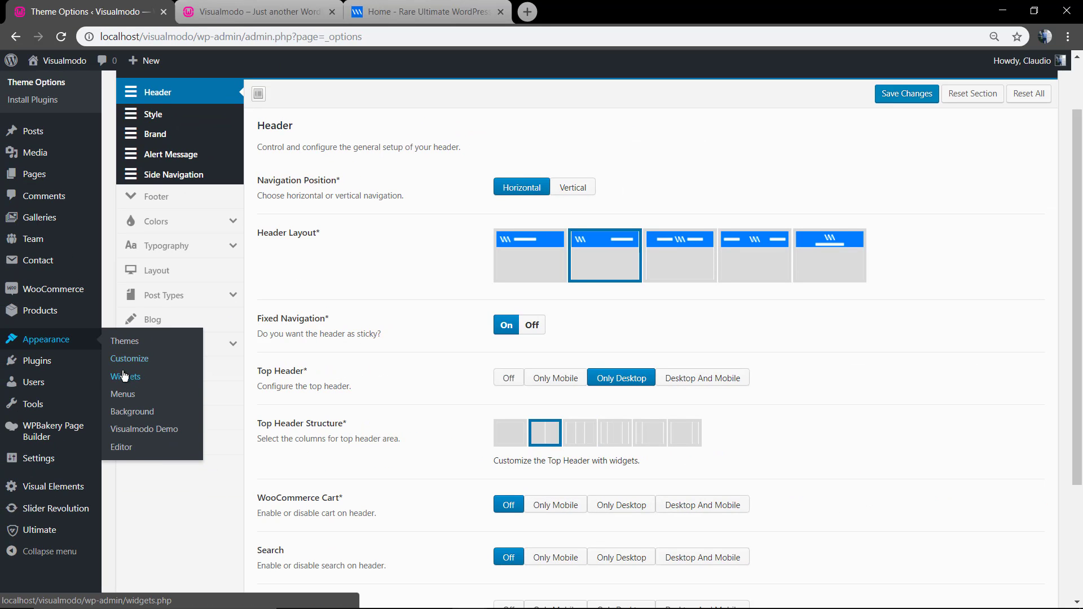
- On the Widgets page, collapse Sidebar and expand the Top Header Right and Top Header Left areas
click(129, 374)
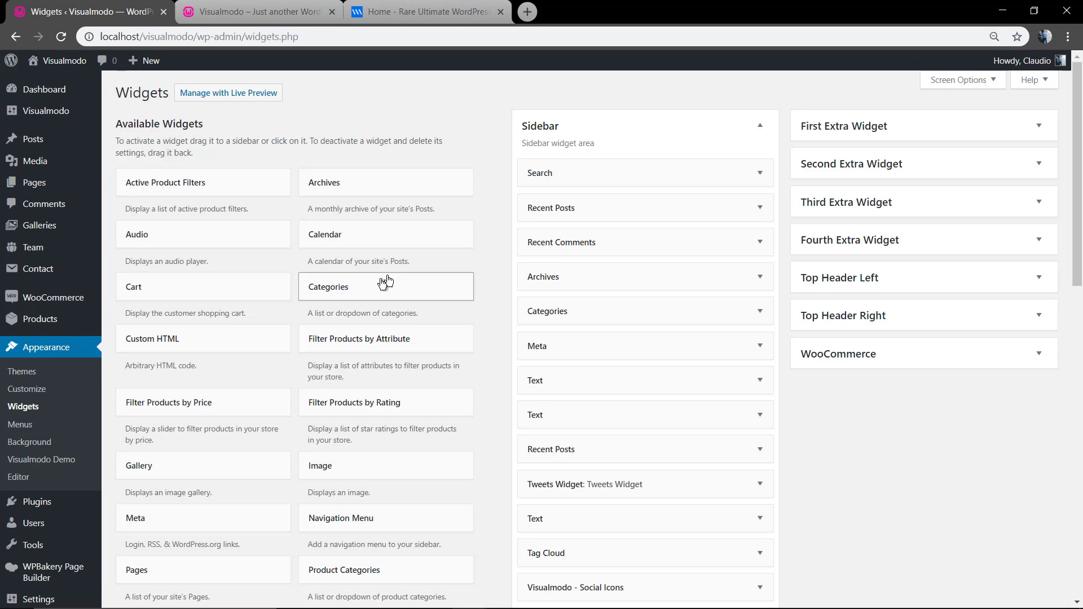
click(597, 132)
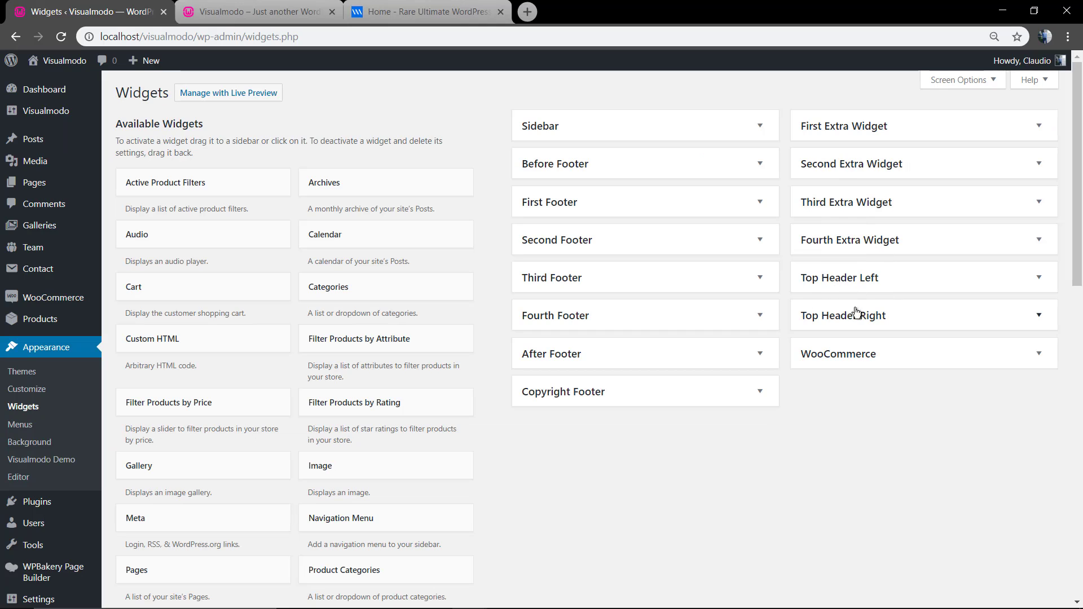
click(862, 317)
click(867, 289)
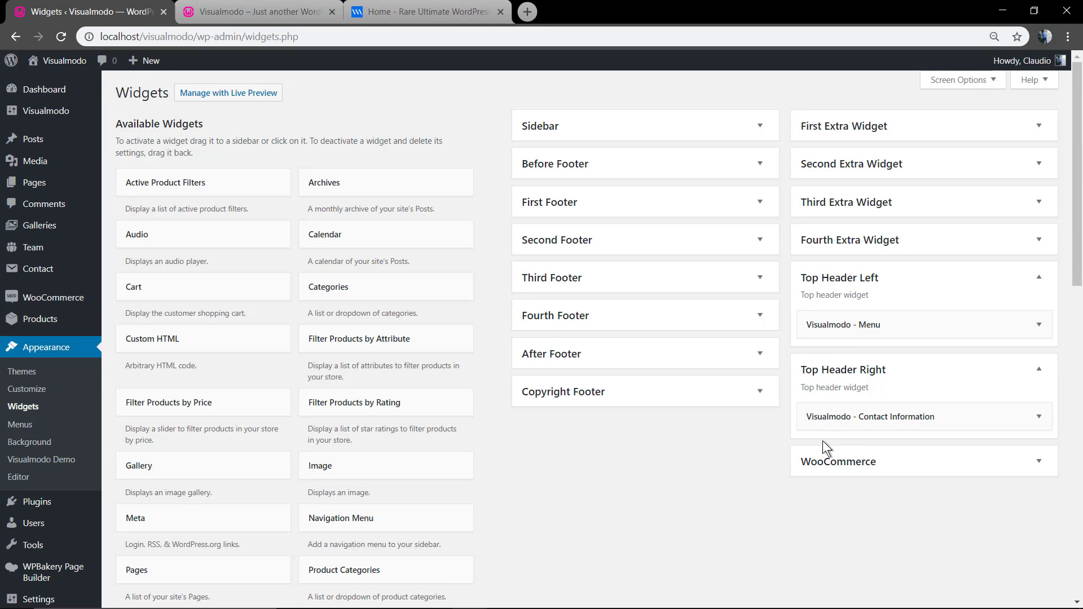
scroll(709, 416, down, 1)
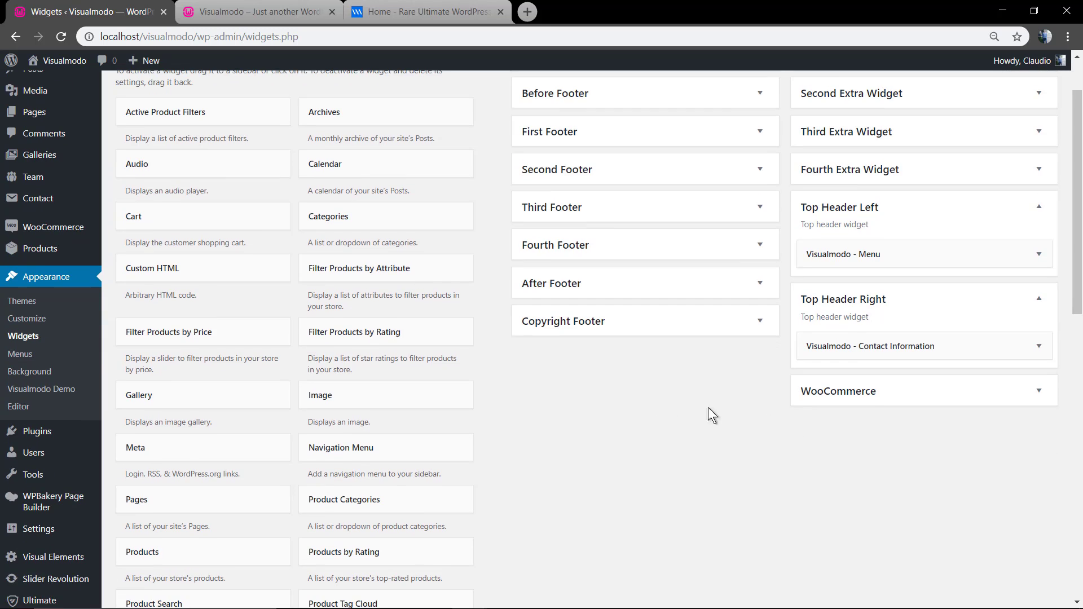
scroll(508, 415, down, 6)
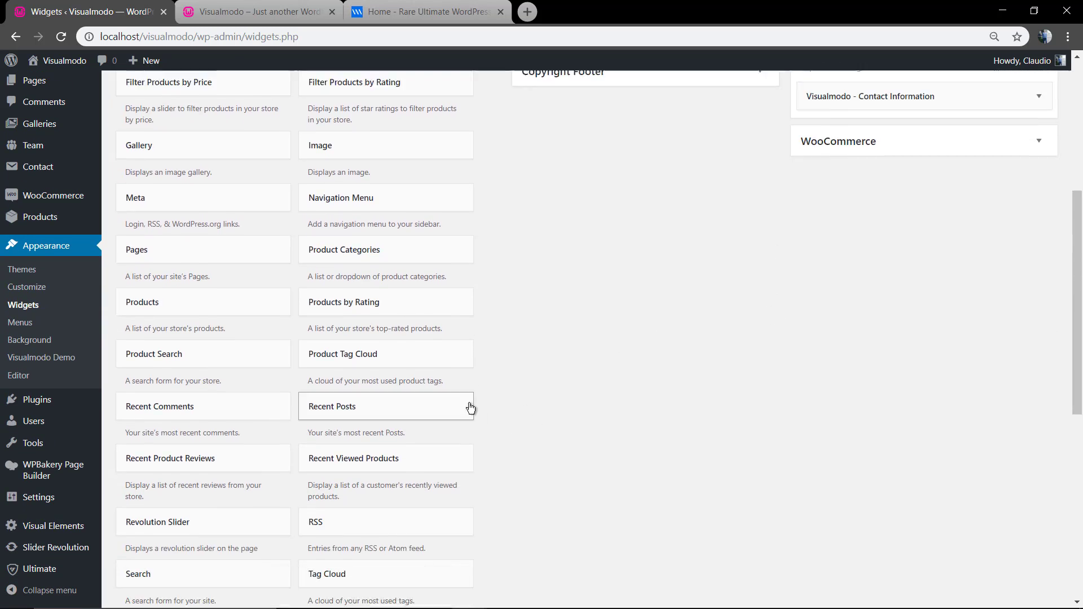
scroll(469, 412, down, 2)
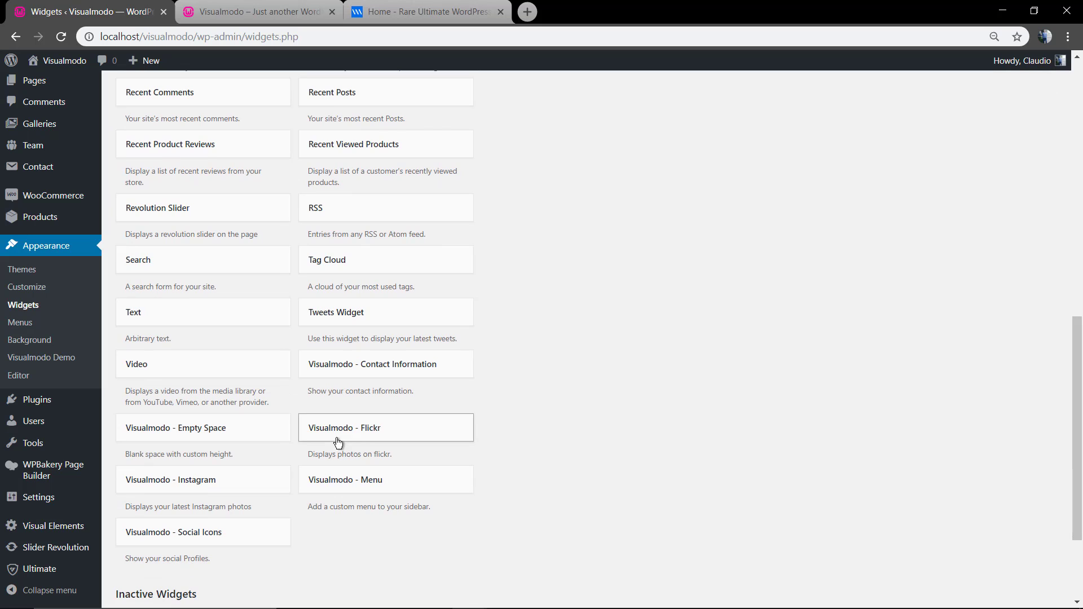
- Add the Social Icons widget to Top Header Right and align it to the right
drag(156, 536, 903, 261)
scroll(620, 449, up, 8)
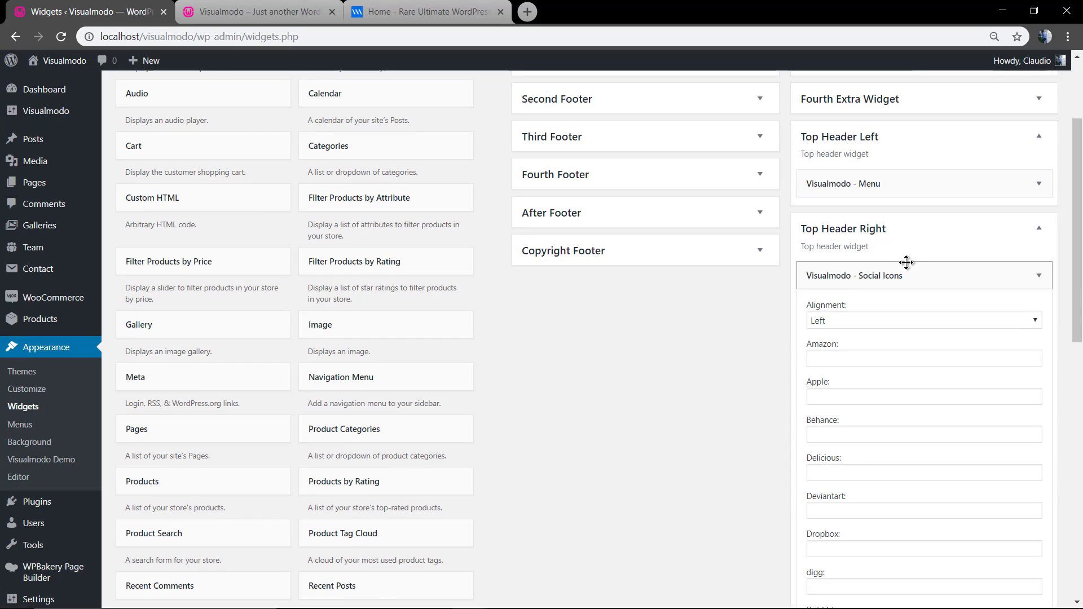
click(878, 322)
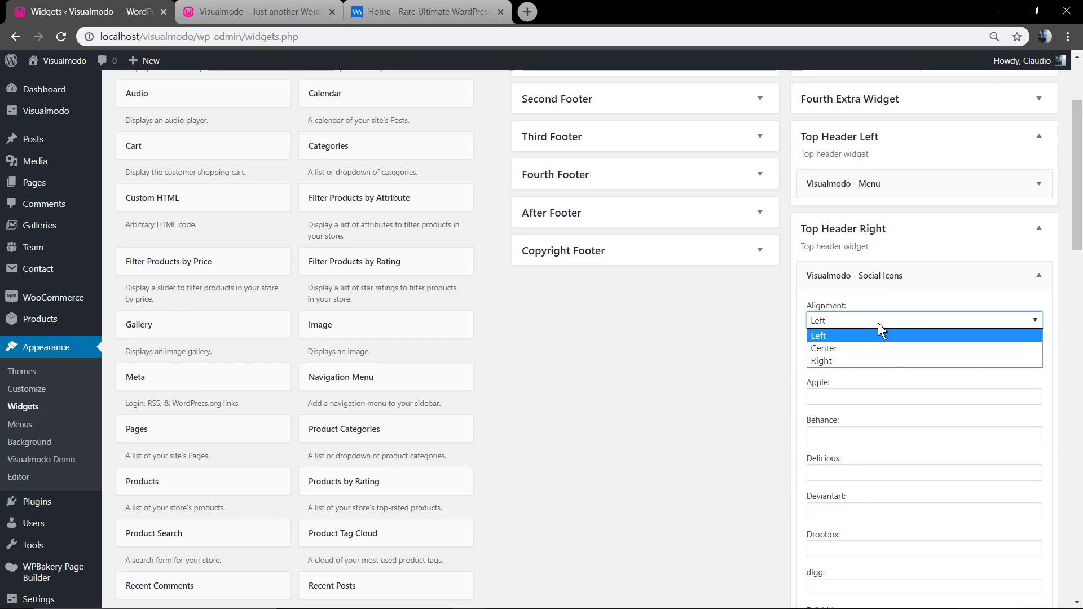
click(887, 361)
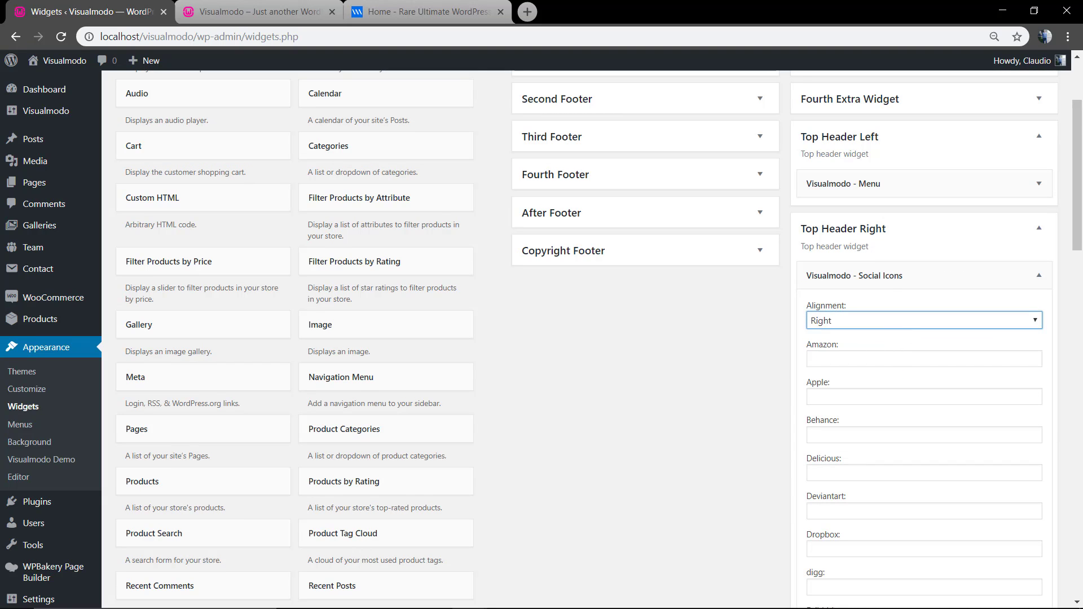
scroll(879, 357, down, 5)
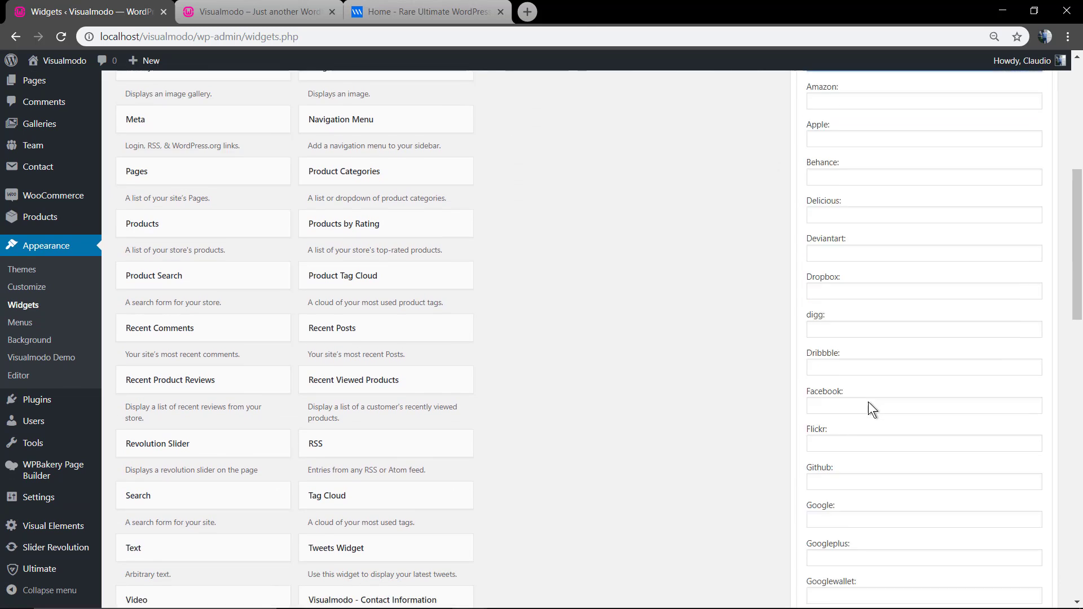
scroll(868, 401, down, 4)
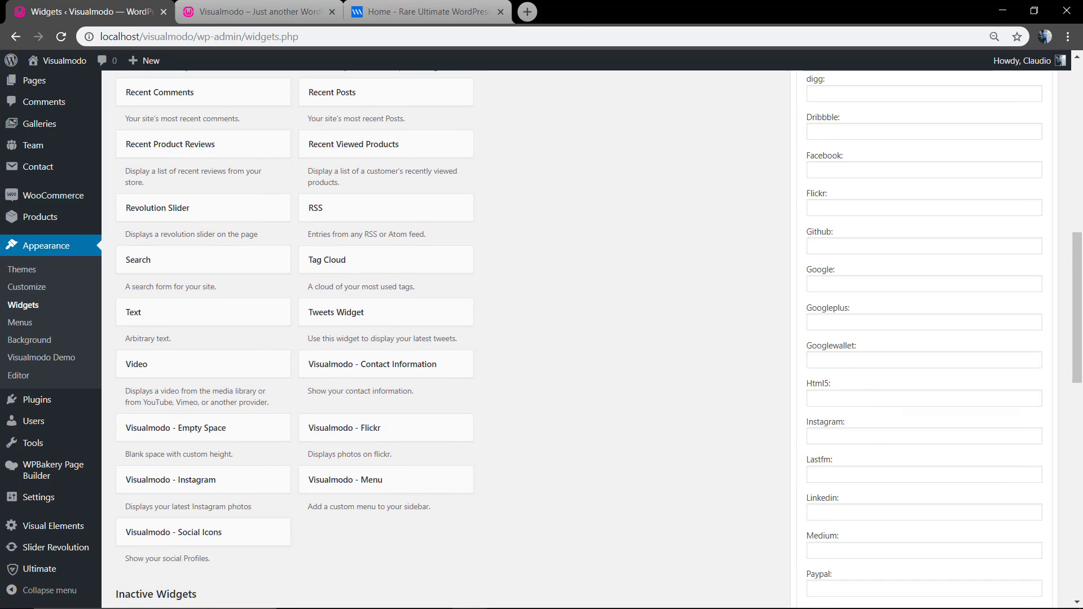
- Fill in the Instagram (#), Twitter and YouTube links, save the widget and collapse it
click(869, 436)
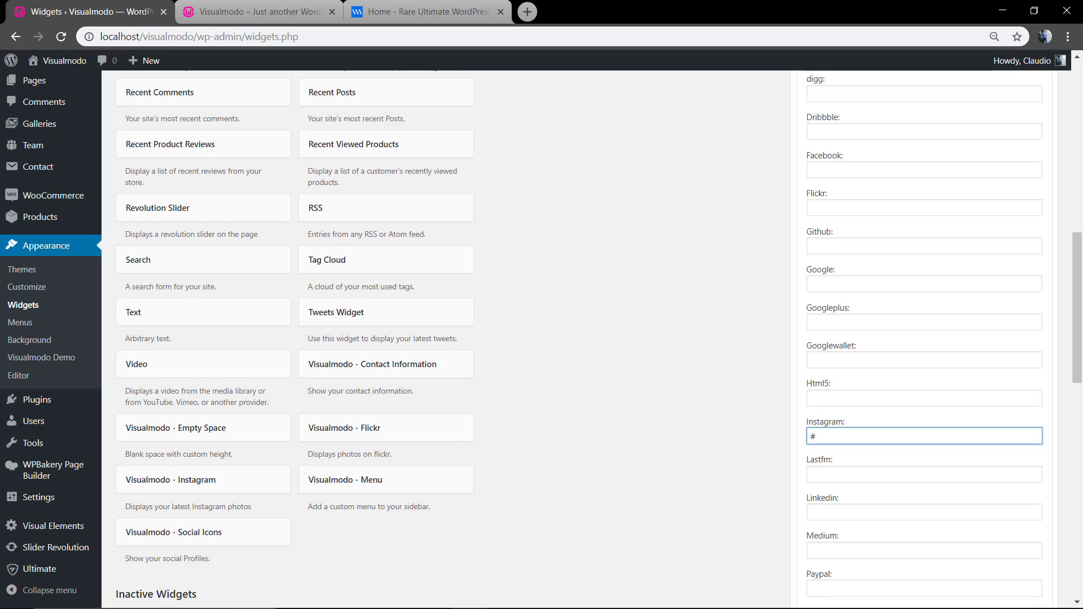
scroll(879, 435, down, 7)
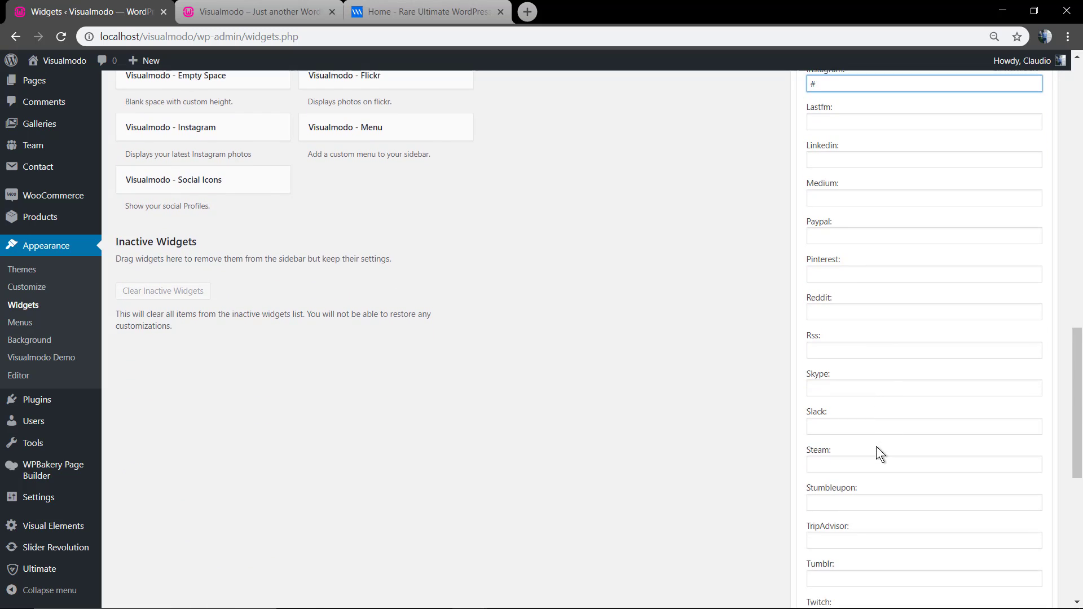
scroll(876, 445, down, 3)
click(875, 514)
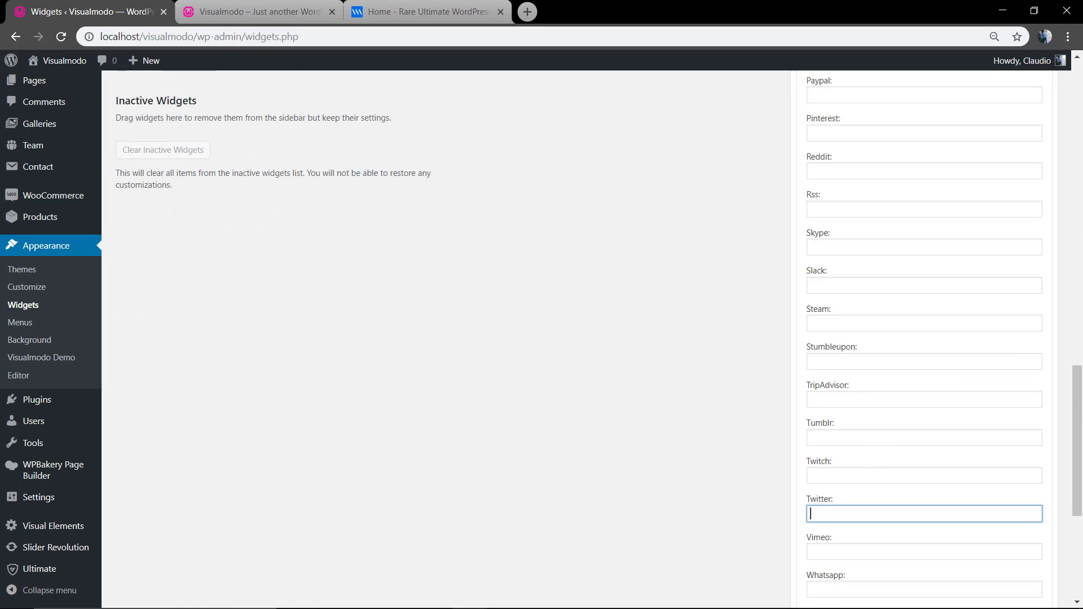
scroll(838, 514, down, 5)
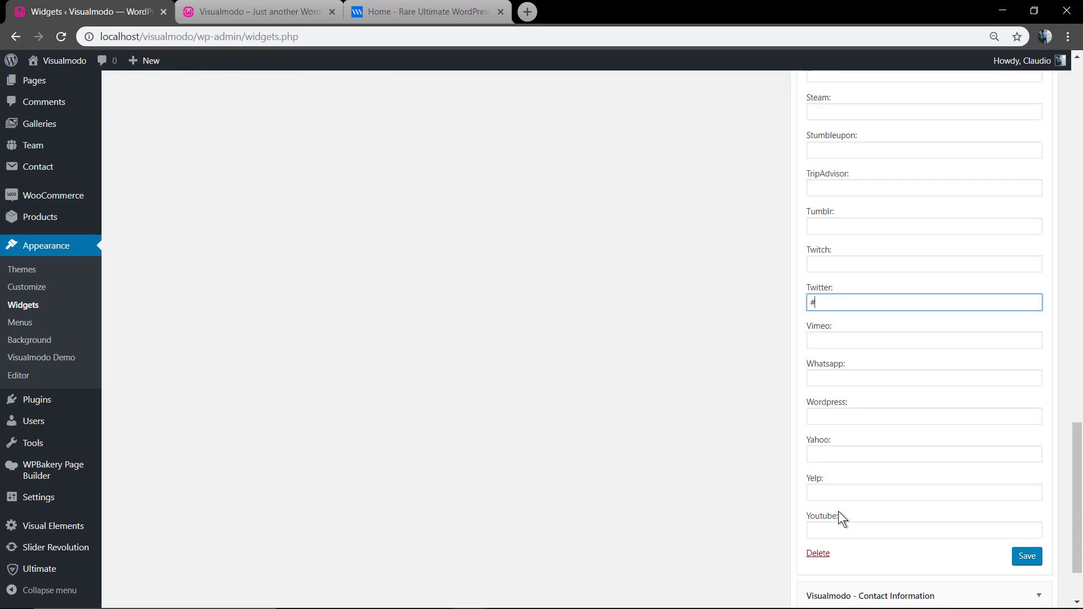
click(959, 460)
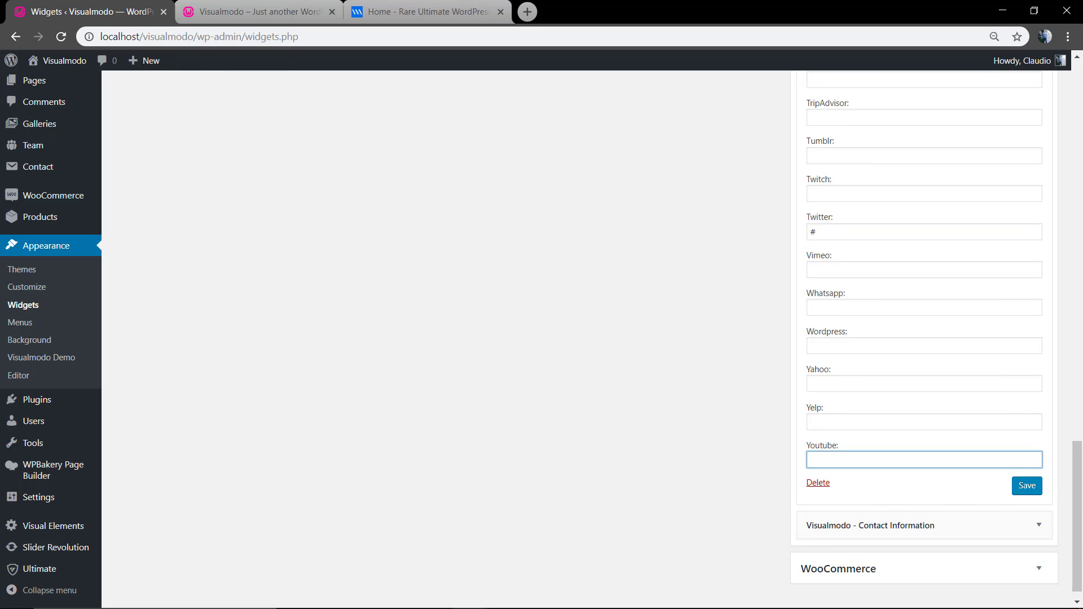
click(1026, 487)
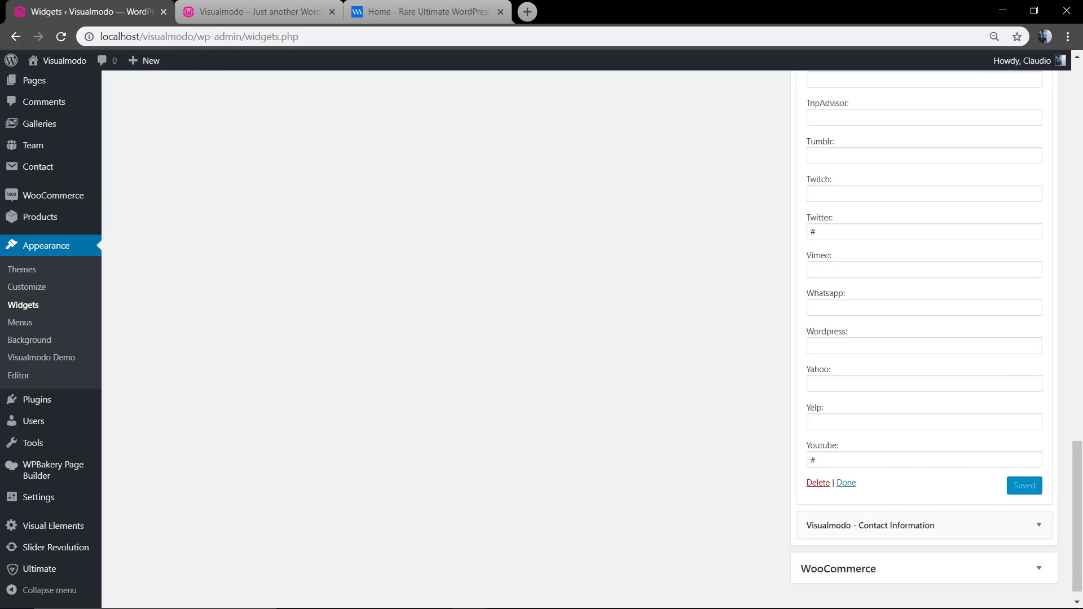
scroll(978, 134, up, 20)
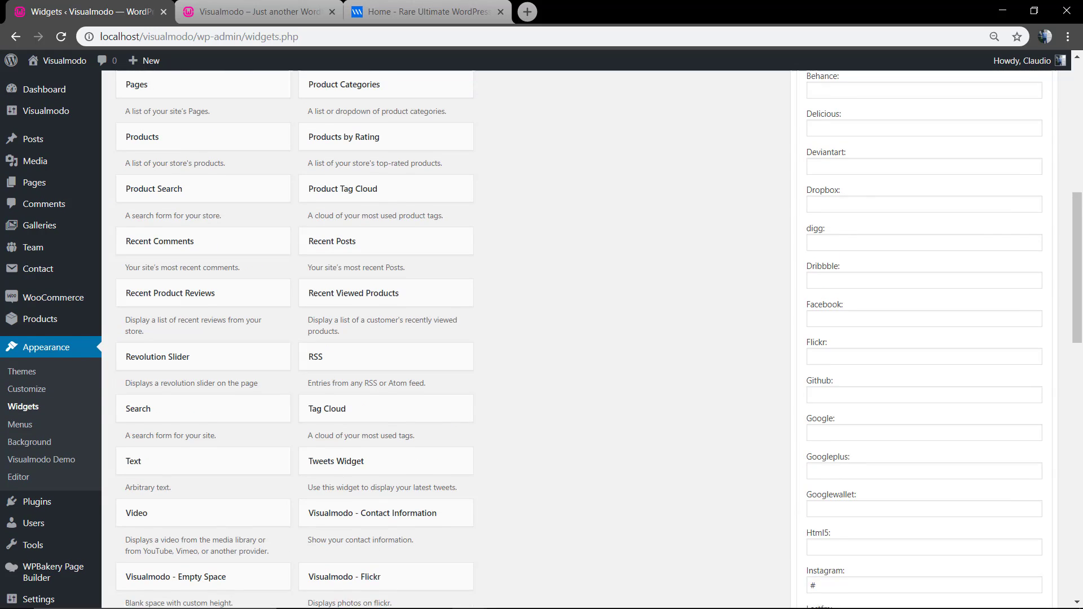
click(1039, 276)
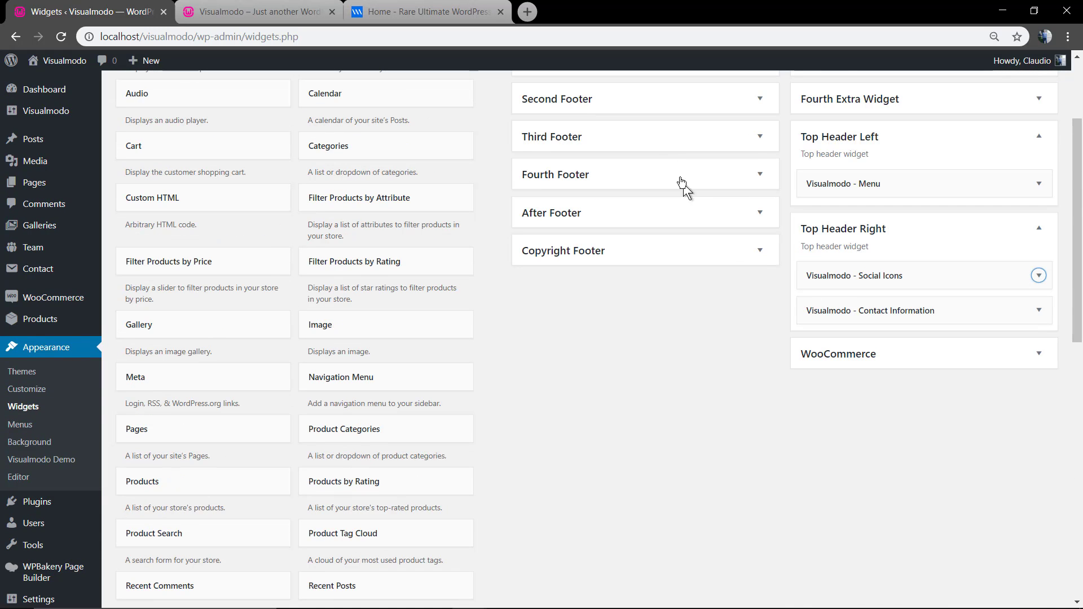
click(293, 11)
- Reload the front page to preview the top header, then go back to the Widgets page
key(F5)
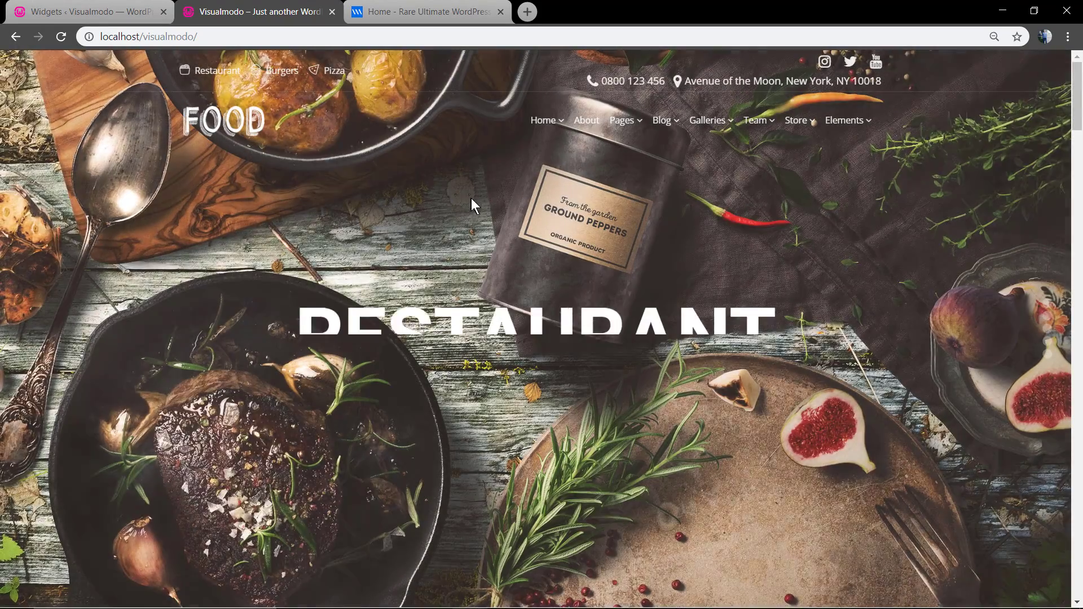
mouse_move(684, 137)
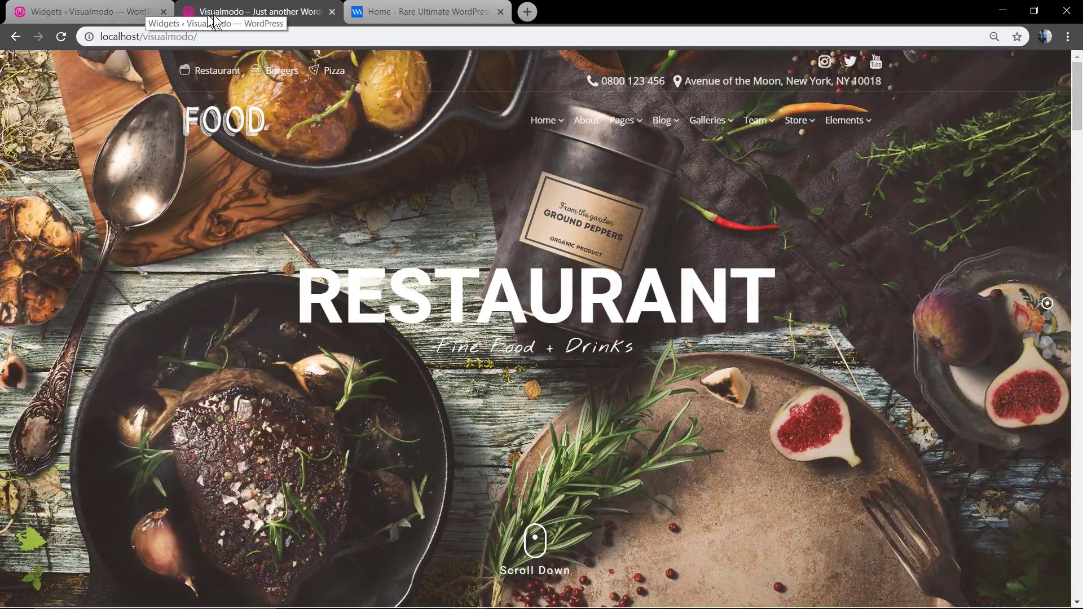
click(170, 9)
- Drag Contact Information out of Top Header Right and reload the front page
scroll(764, 351, up, 1)
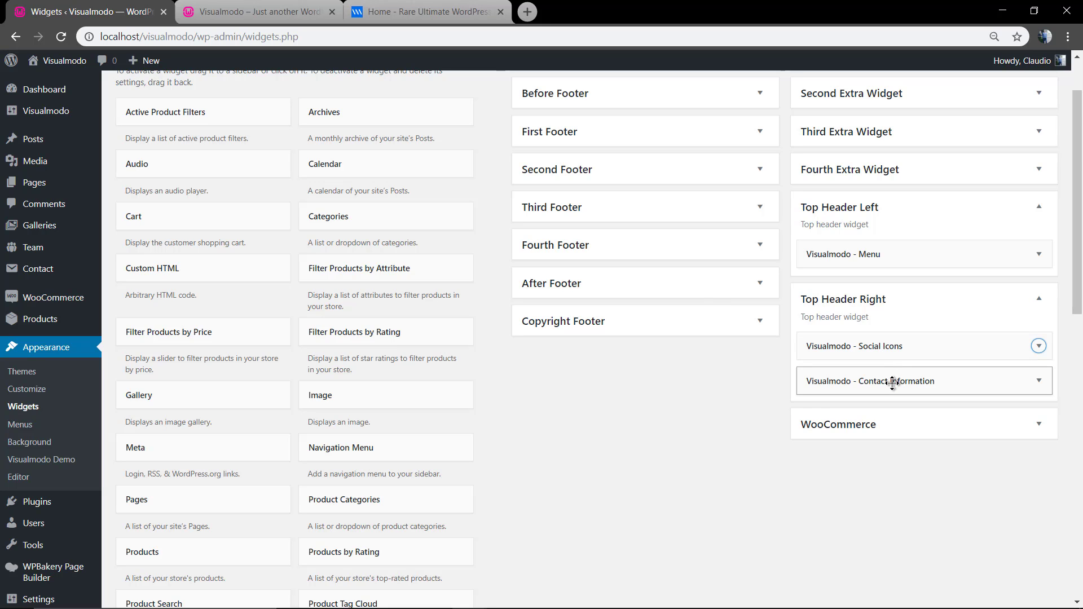
drag(892, 383, 325, 388)
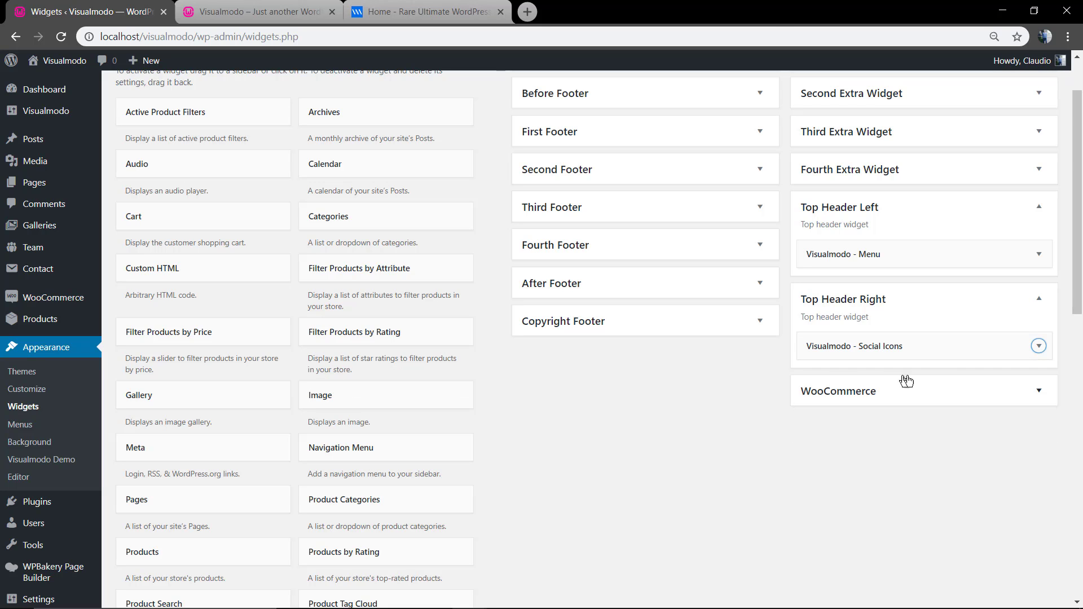
click(319, 7)
key(F5)
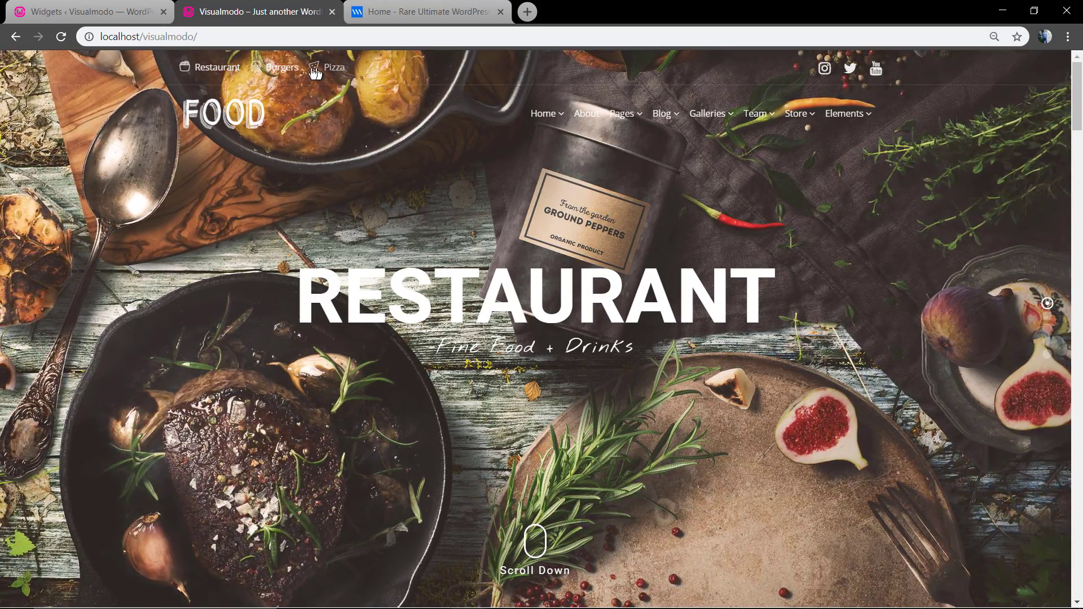
- Back on Widgets, check the Top Header Left Menu widget's settings
click(114, 8)
scroll(769, 306, up, 2)
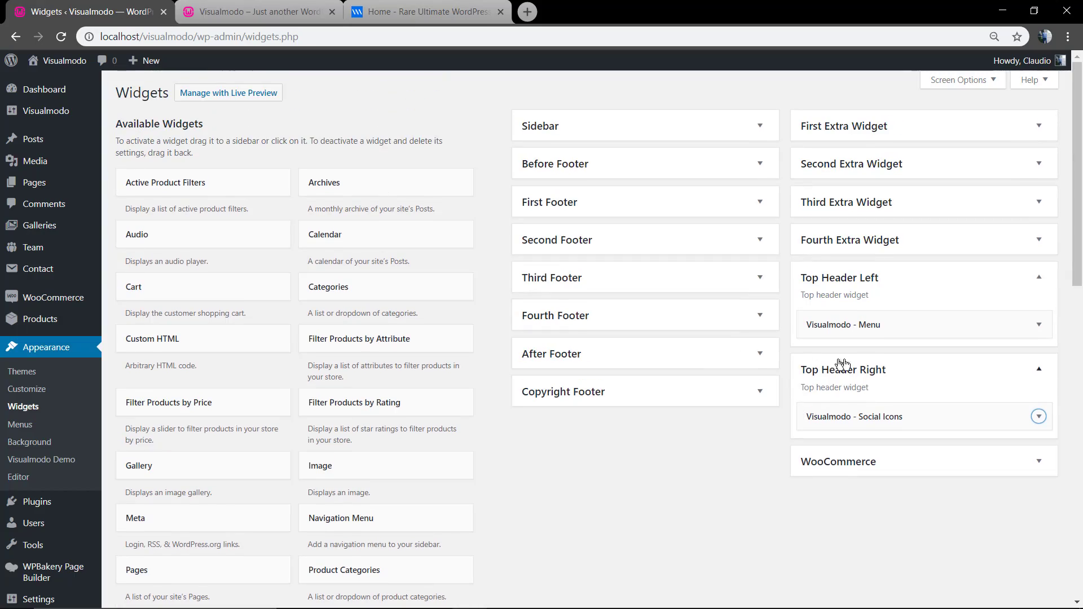
click(902, 318)
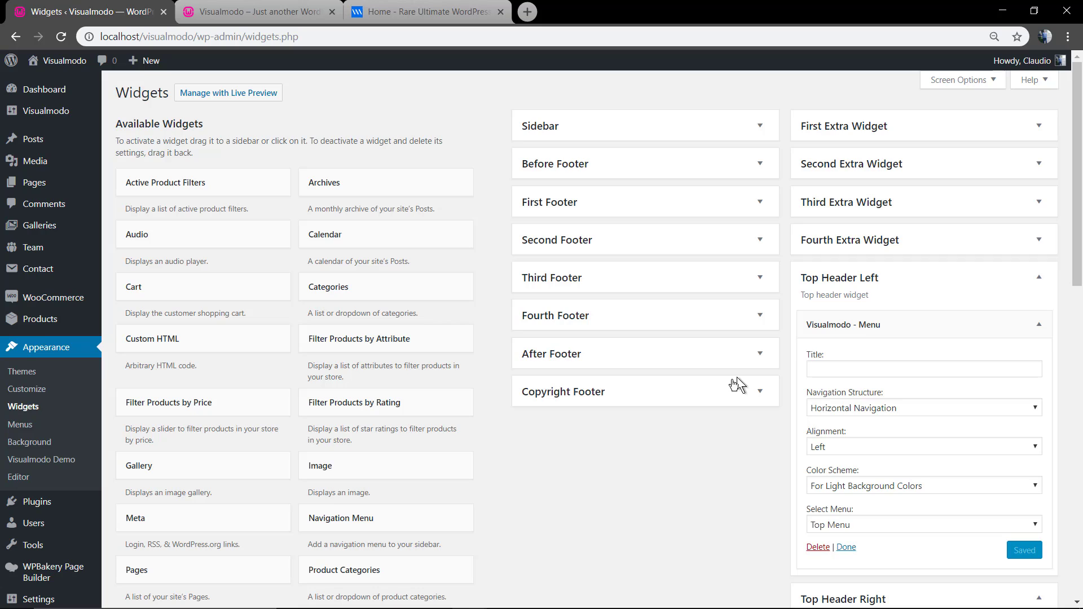
click(853, 325)
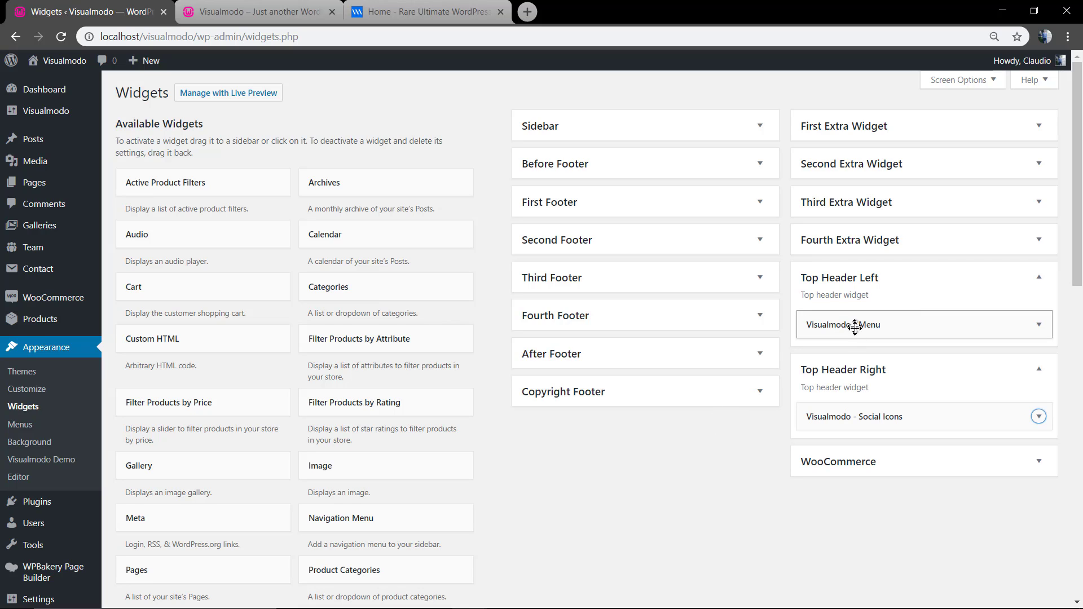
- Change the Theme Options Top Header Structure to three columns and save
mouse_move(59, 113)
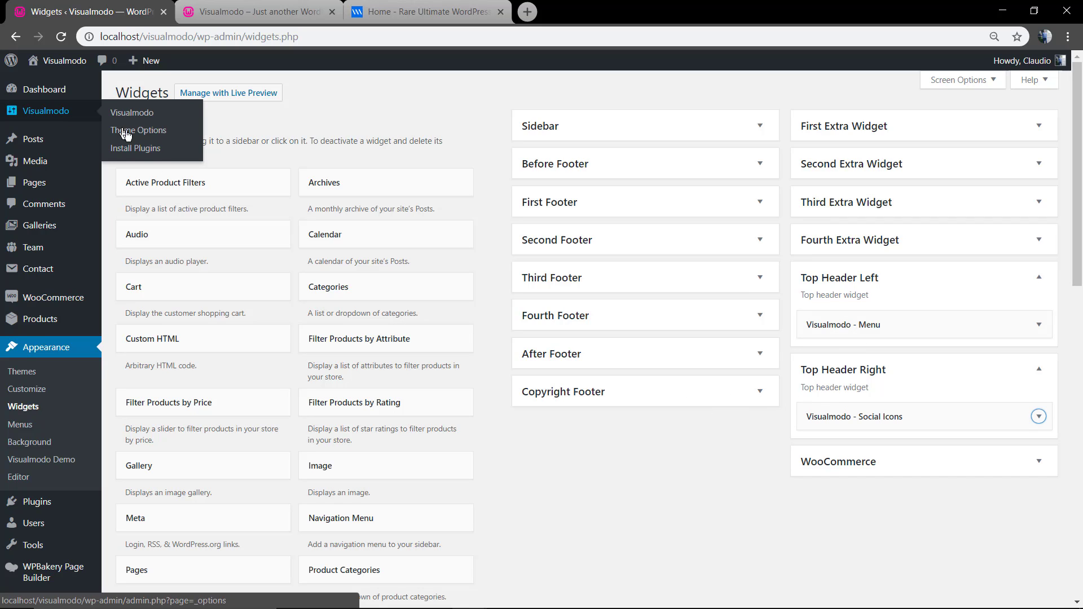
click(139, 136)
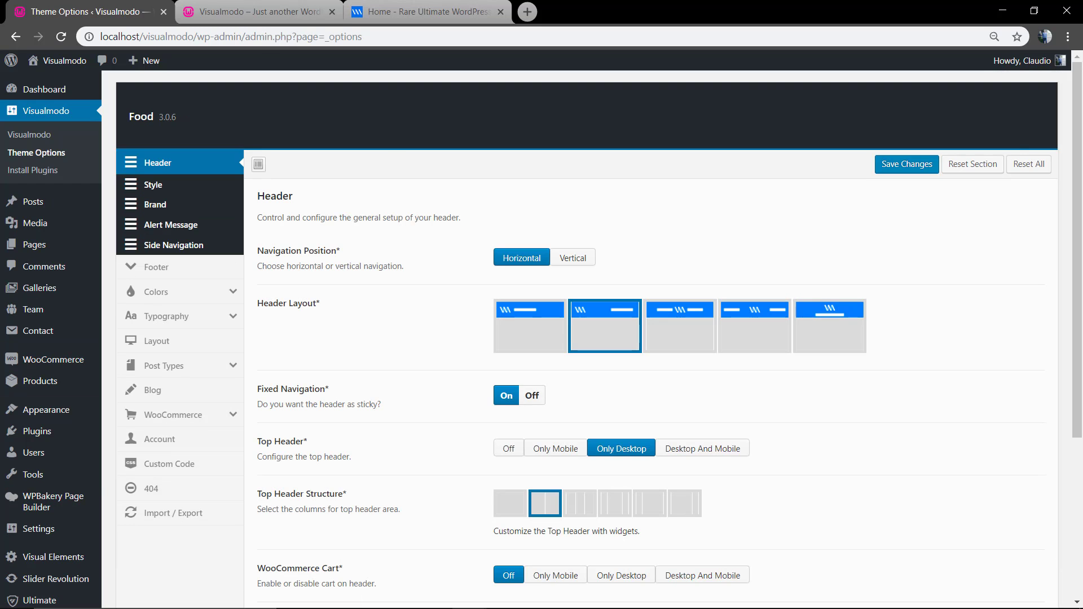
scroll(444, 400, down, 1)
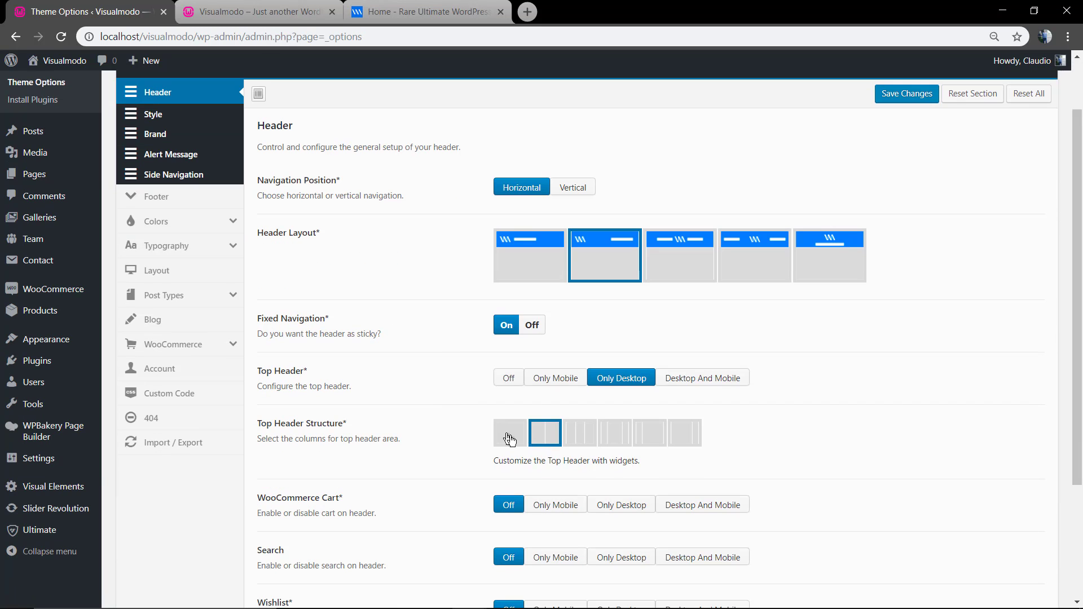
click(578, 439)
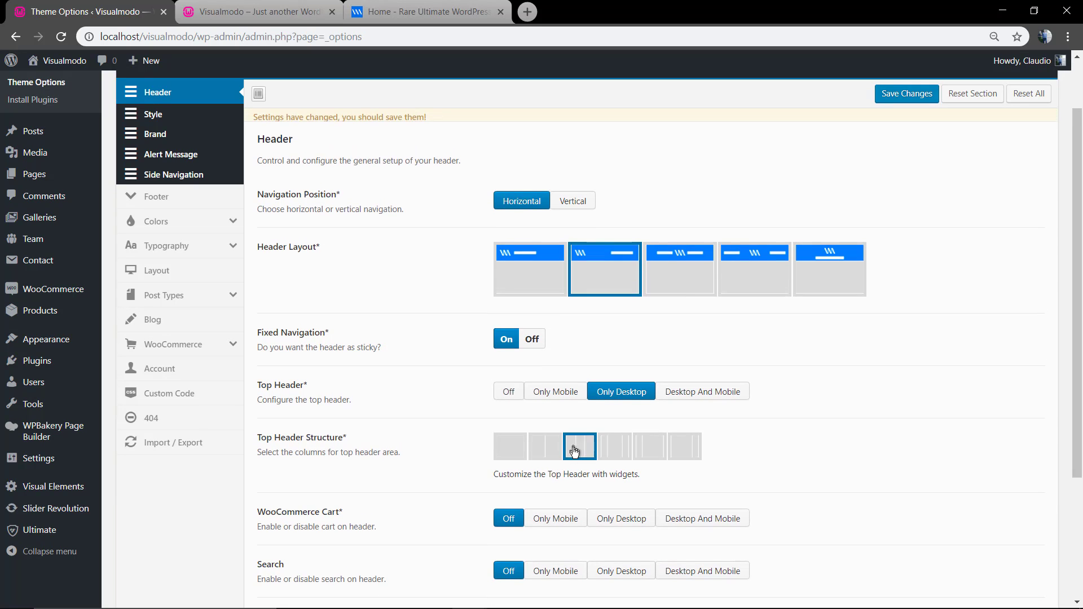
click(908, 96)
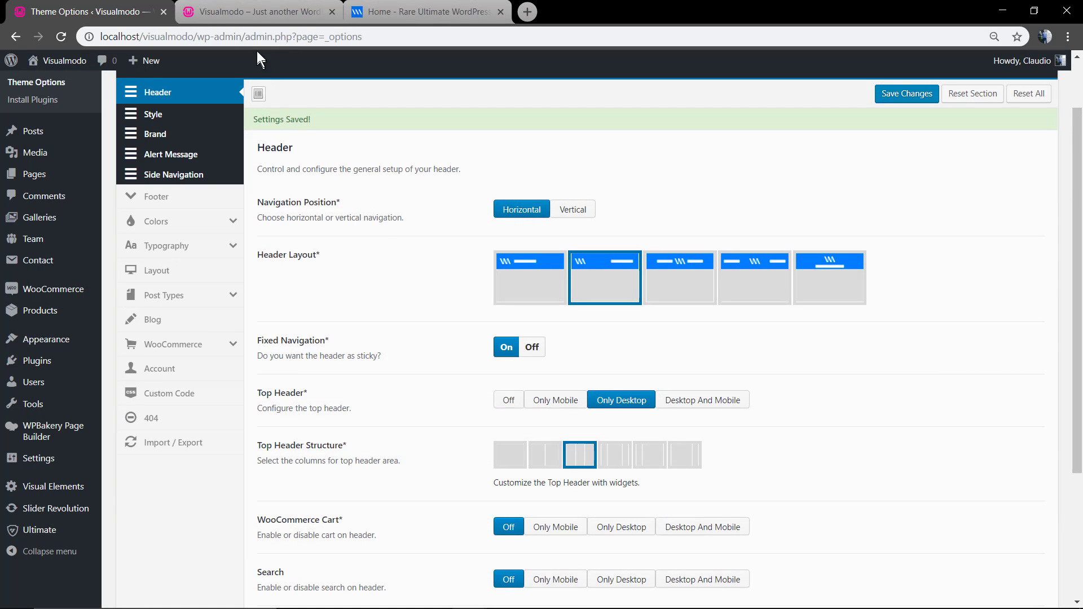
- On the Widgets page, collapse Sidebar and expand the Top Header Central area
click(127, 380)
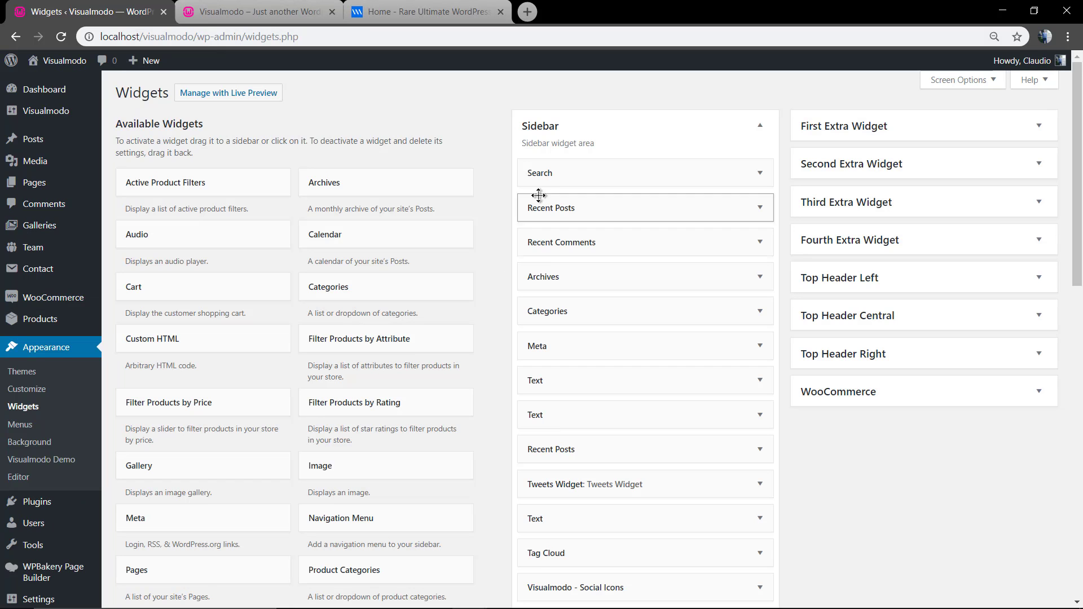
click(552, 135)
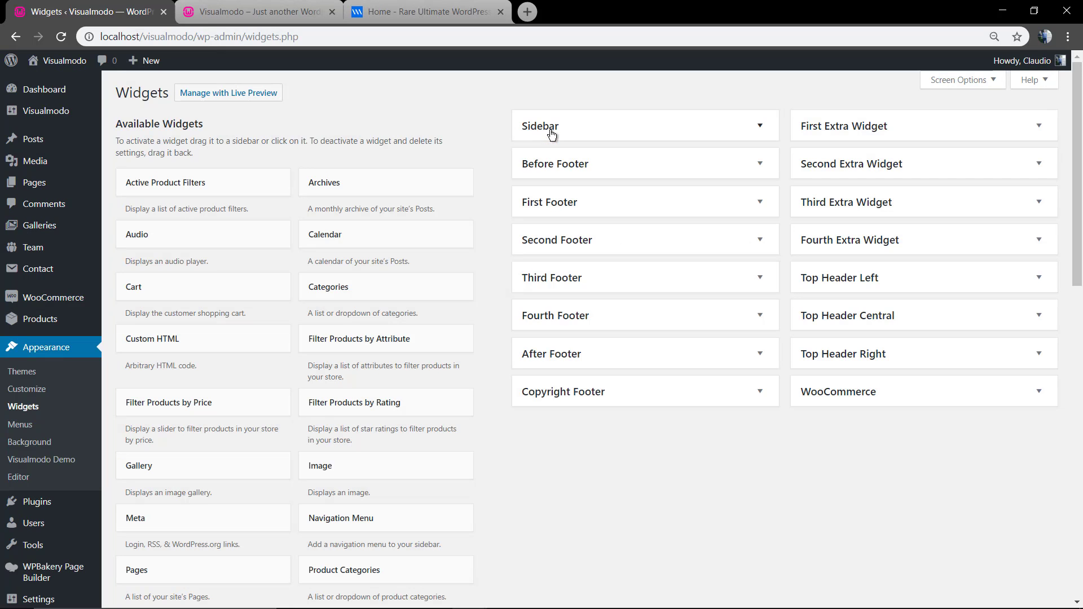
click(855, 319)
scroll(373, 424, down, 6)
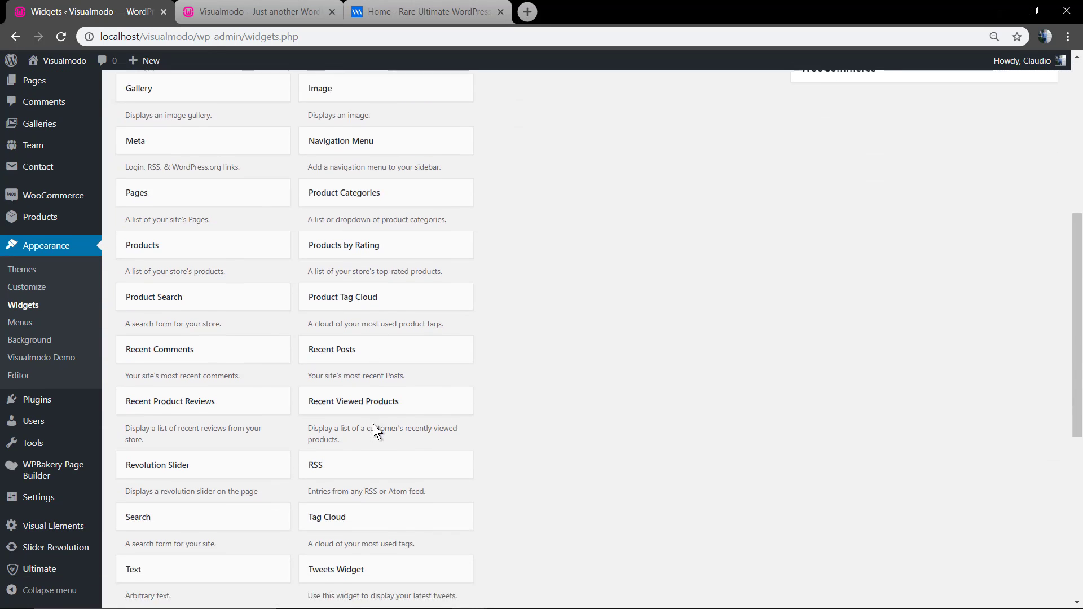
scroll(373, 425, down, 6)
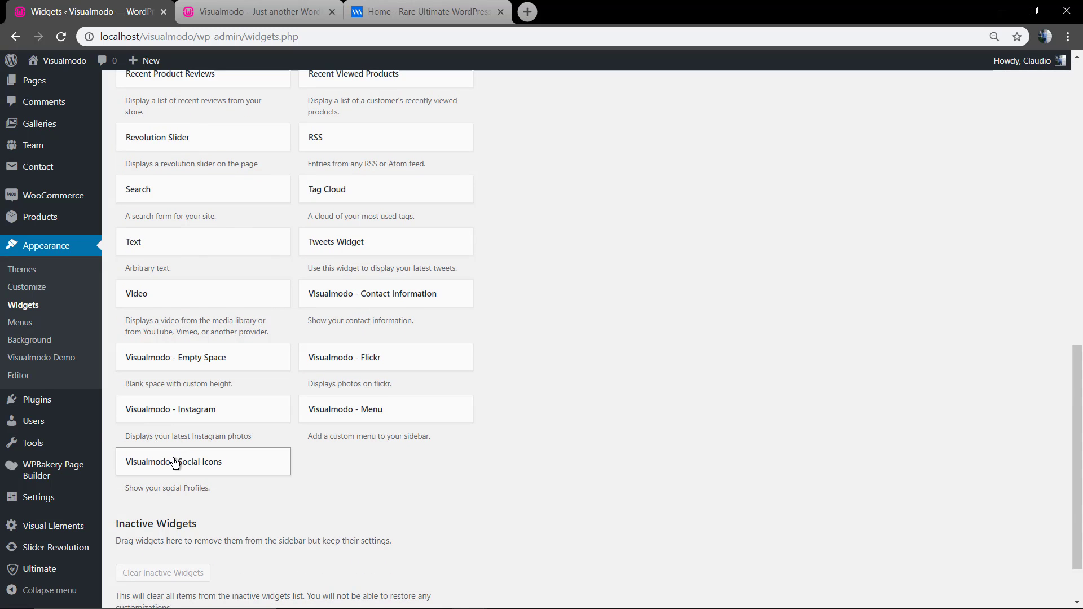
- Add a Contact Information widget to Top Header Central, centre it, enter the phone number and save
drag(504, 312, 901, 351)
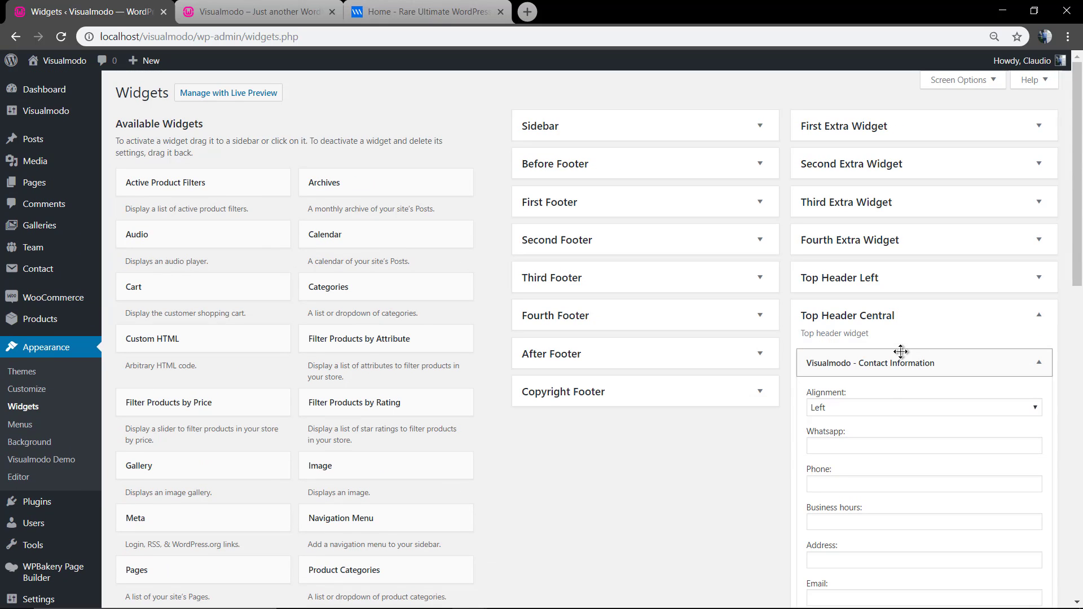
scroll(886, 390, down, 1)
click(876, 332)
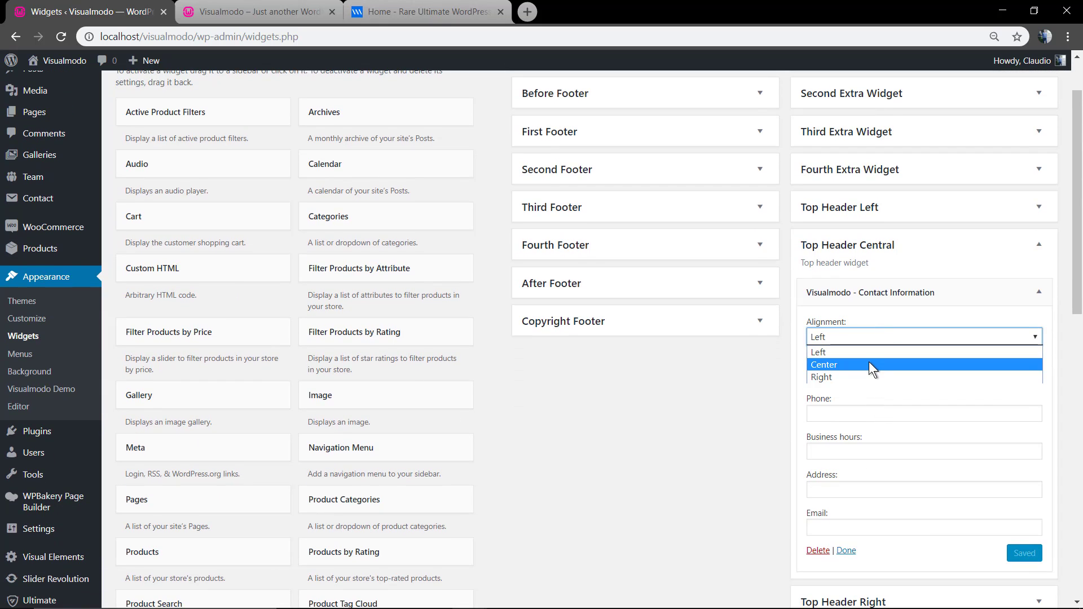
click(871, 364)
scroll(871, 364, down, 1)
click(871, 342)
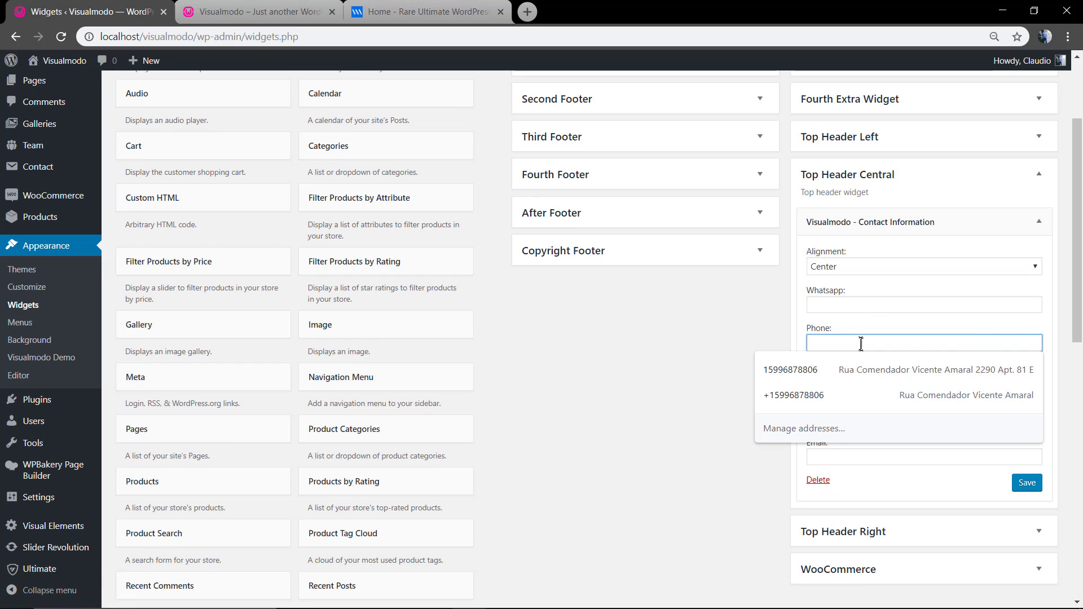
text(123-456)
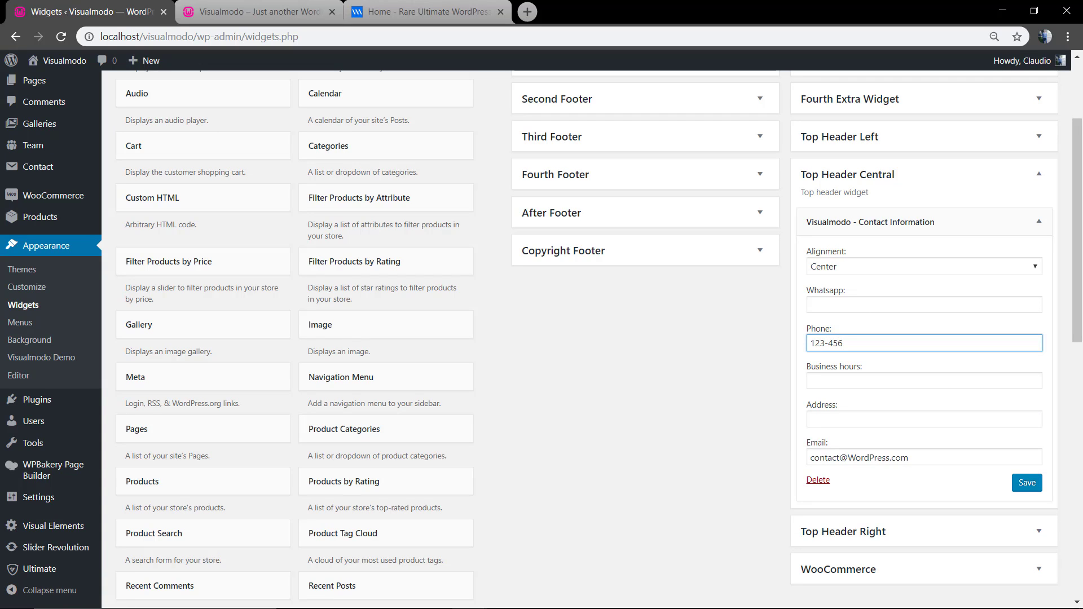
click(1031, 483)
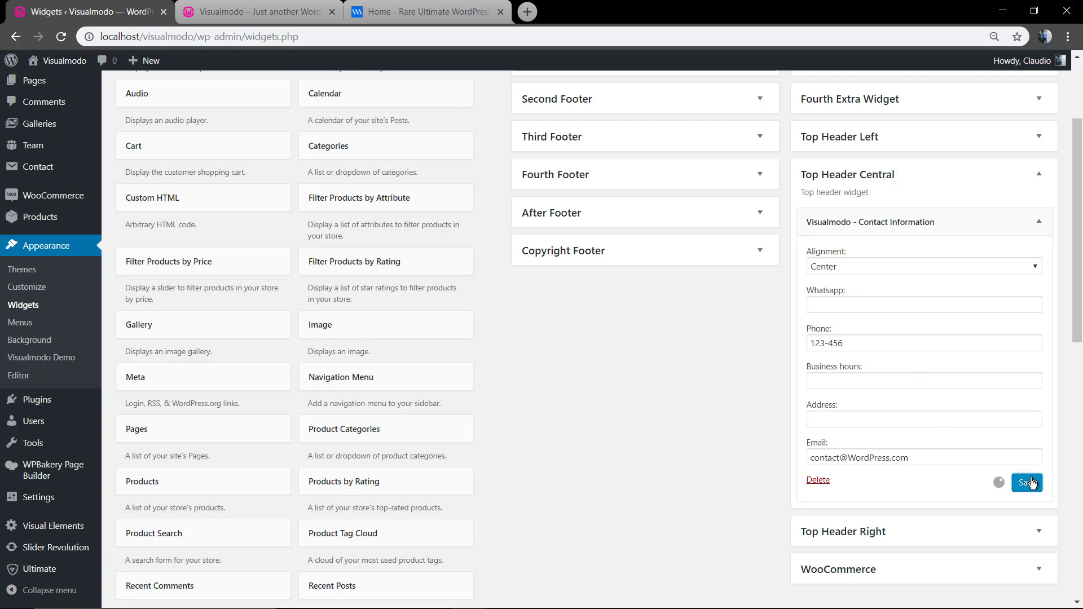
- Reload the front page to check the centred contact details, then return to Widgets
click(260, 11)
key(F5)
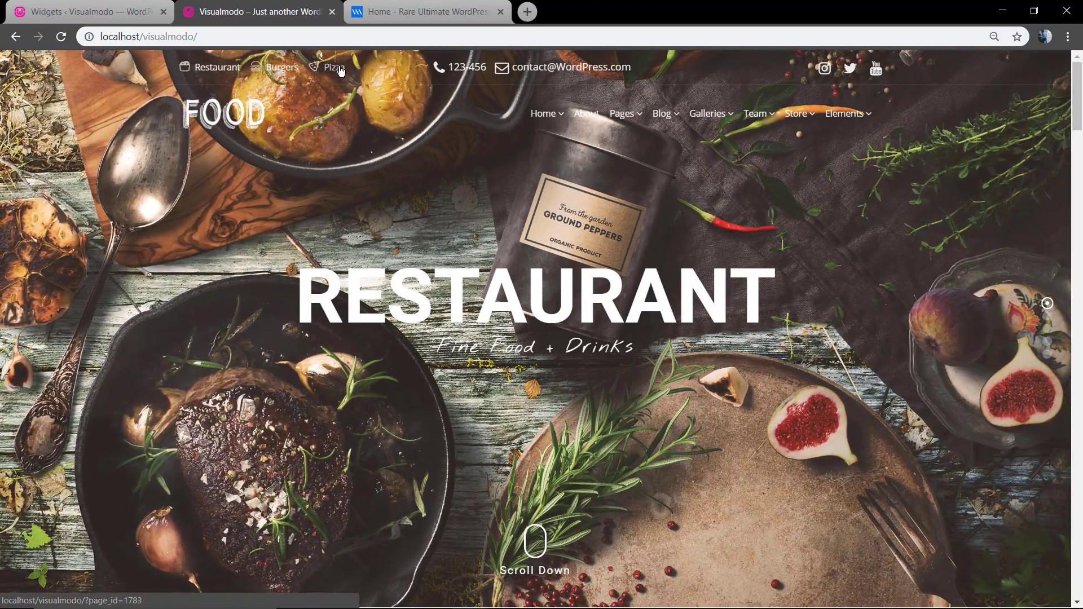
scroll(407, 115, down, 1)
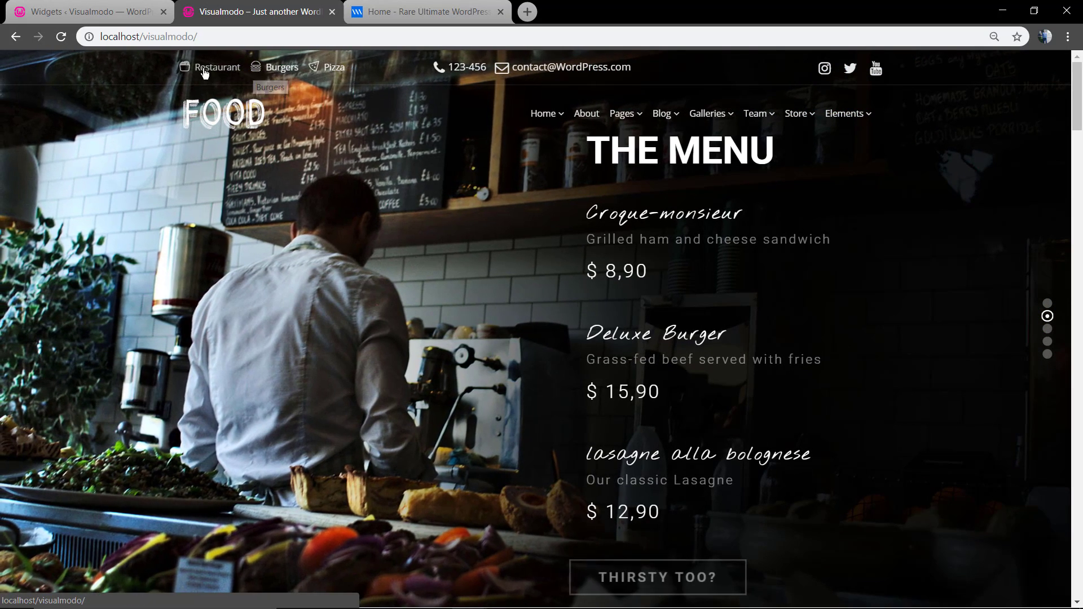
click(126, 7)
- Open the icon manager, then the Menus editor showing the Top Menu
scroll(225, 356, down, 1)
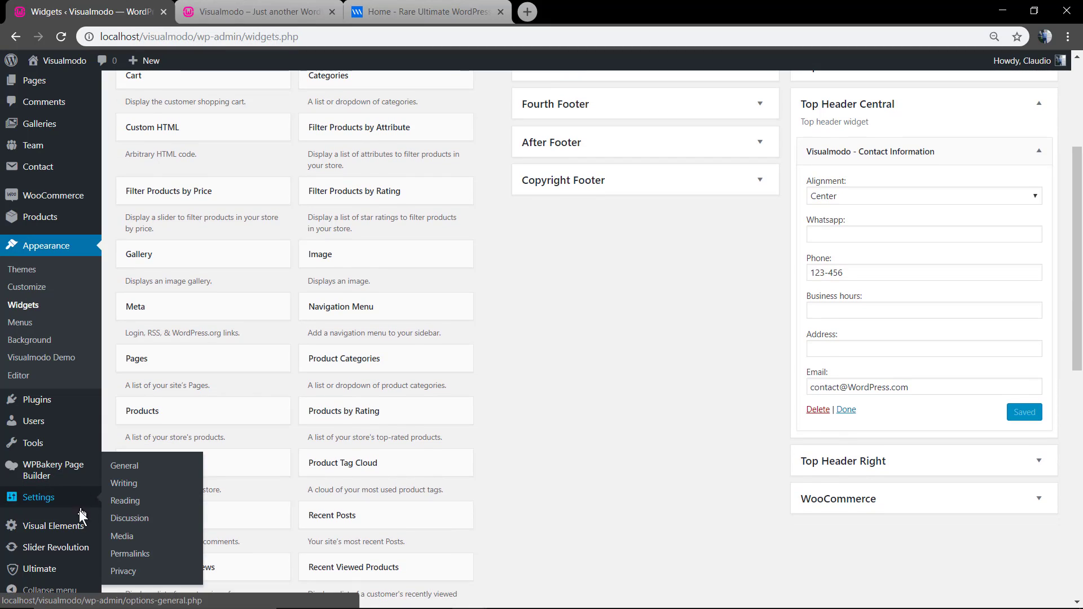
mouse_move(65, 551)
mouse_move(91, 530)
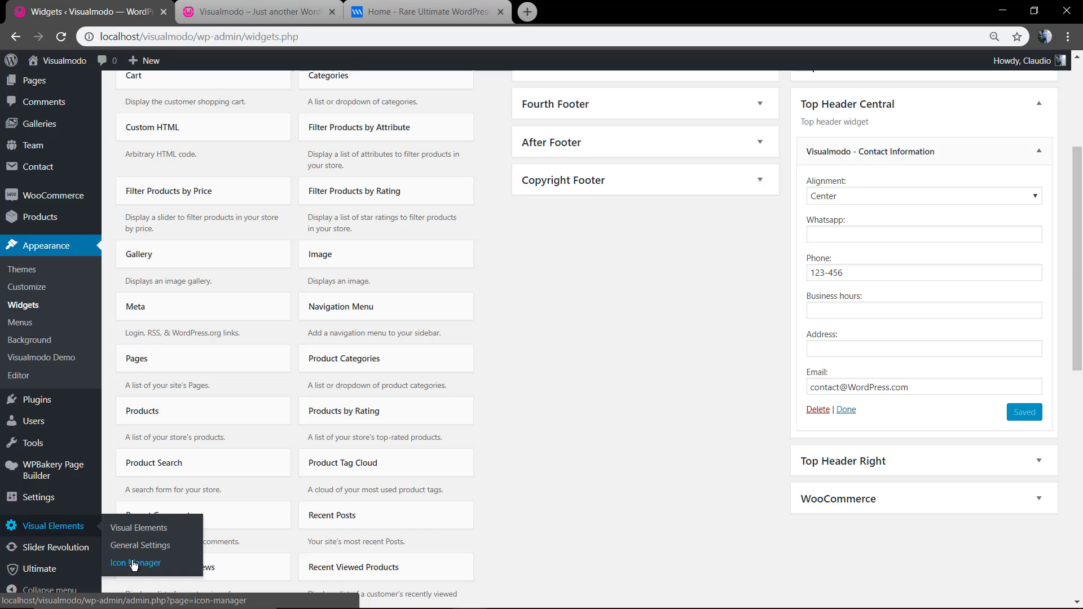
click(134, 564)
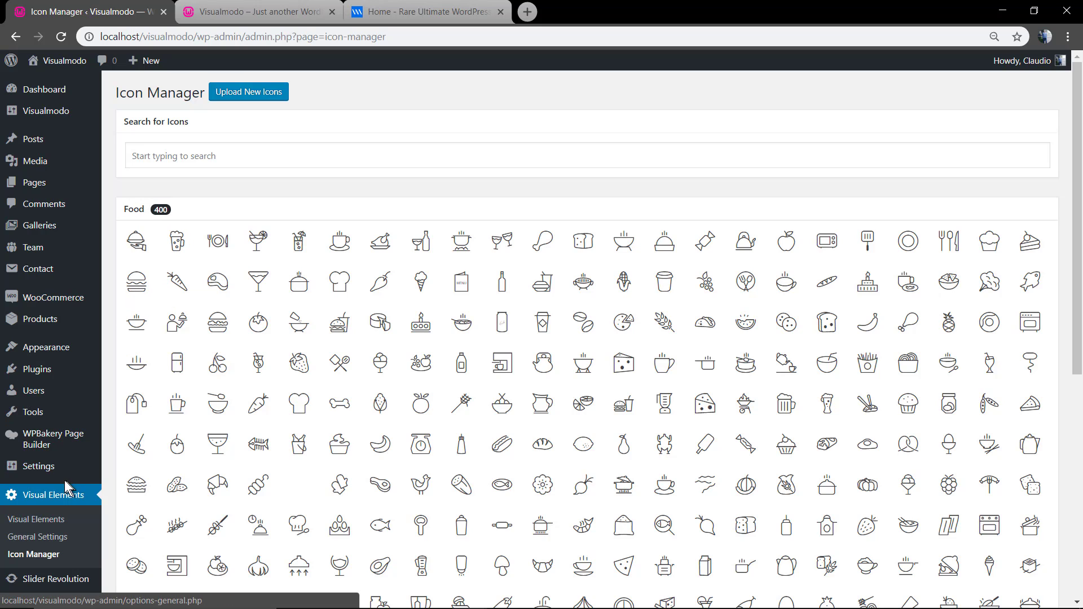
mouse_move(57, 351)
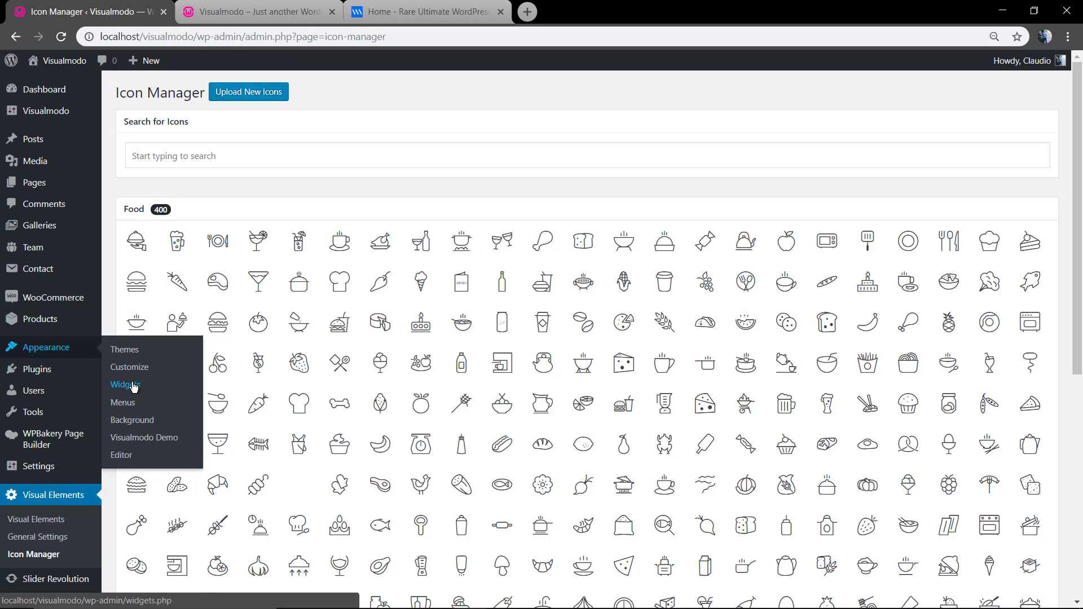
click(130, 402)
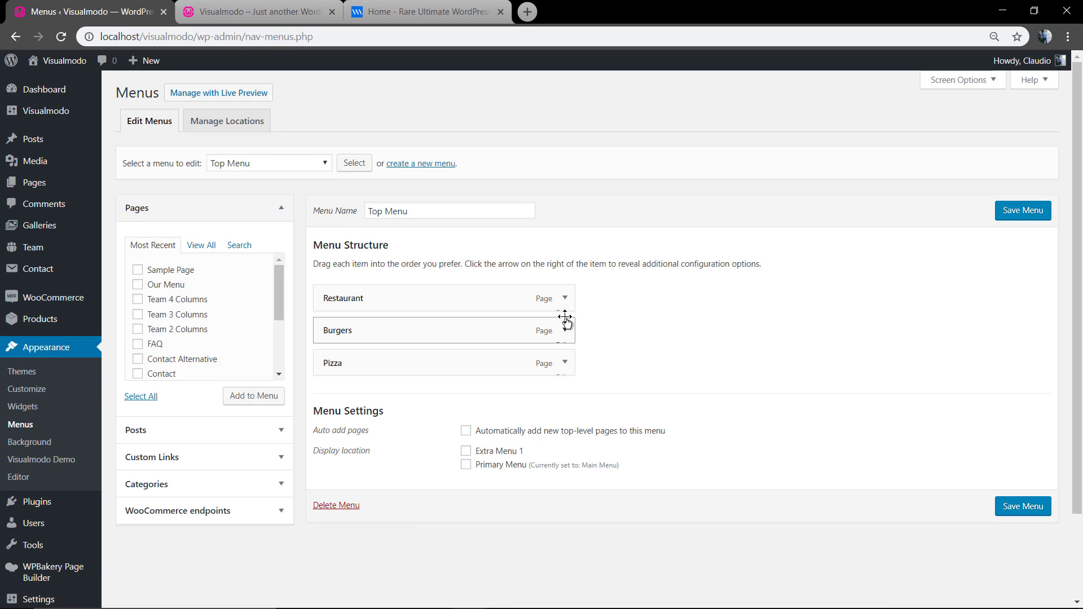
- Create a new menu named 'Top Header'
click(565, 299)
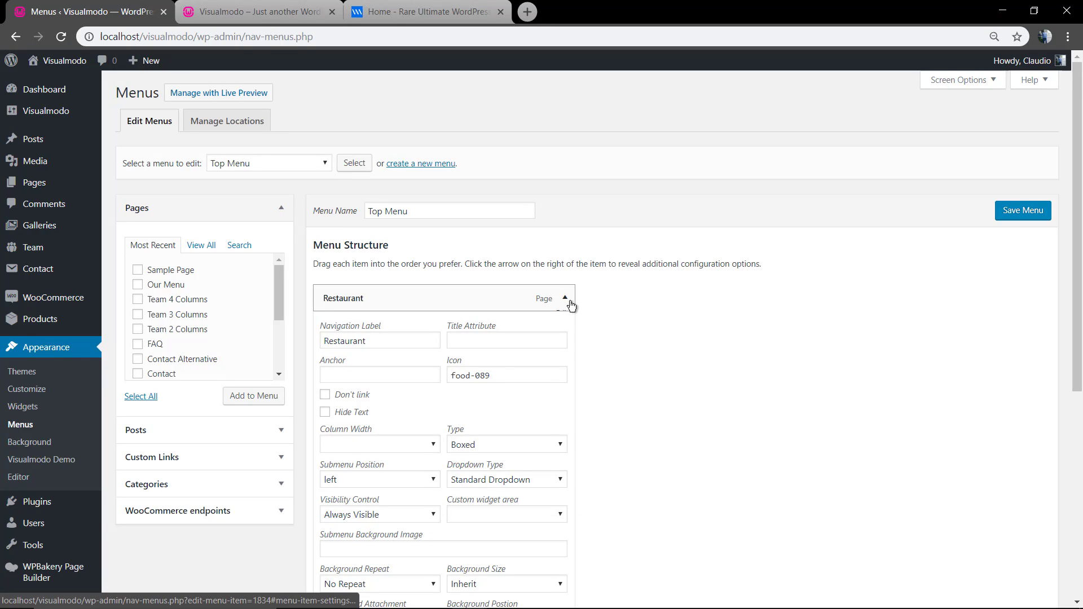
click(251, 163)
click(252, 191)
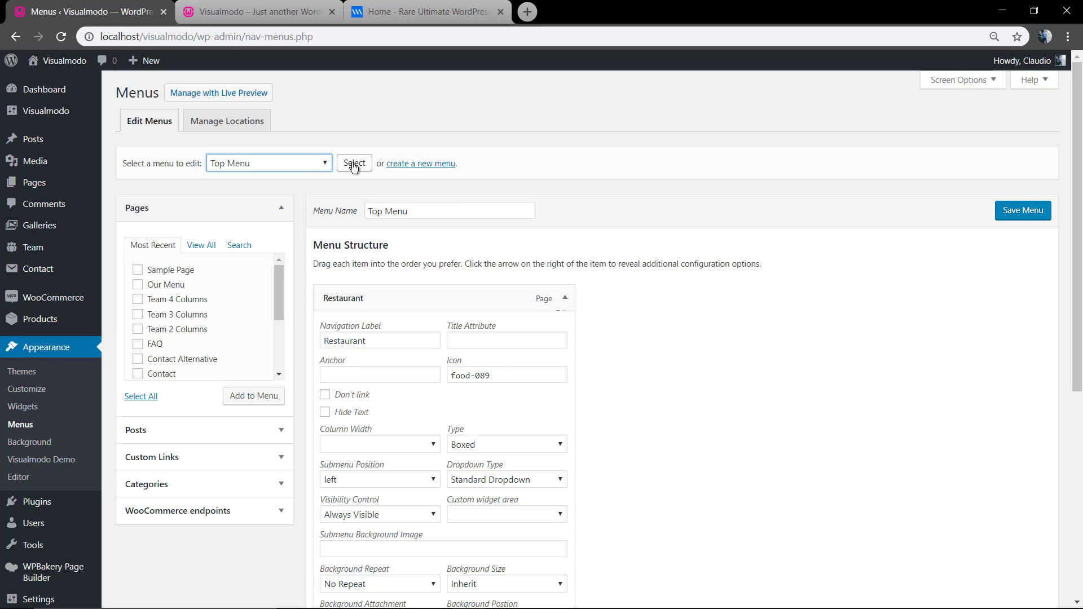
click(393, 165)
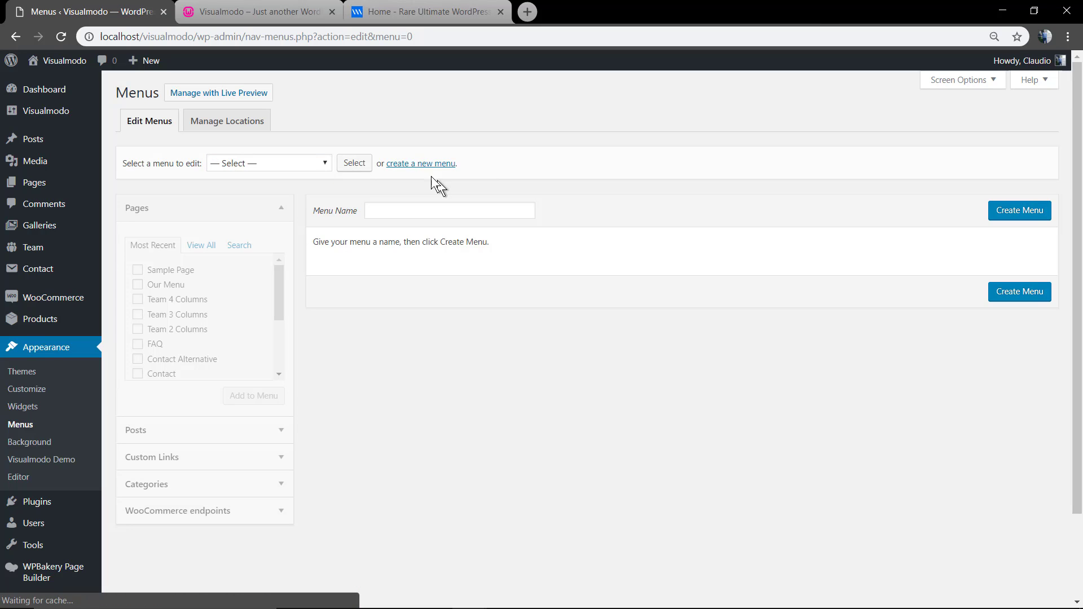
click(429, 211)
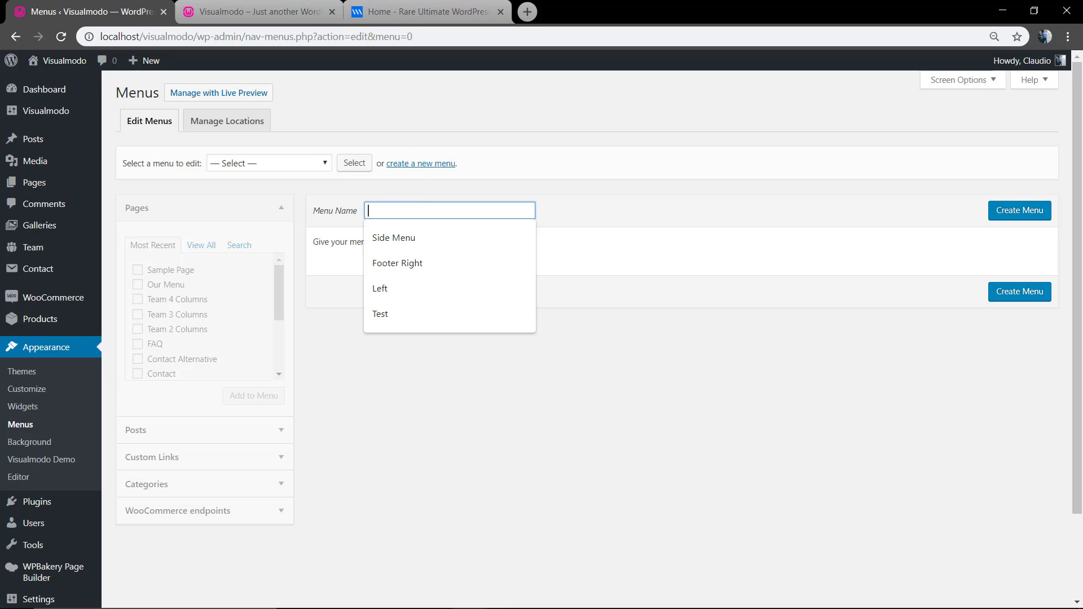
text(Top Header)
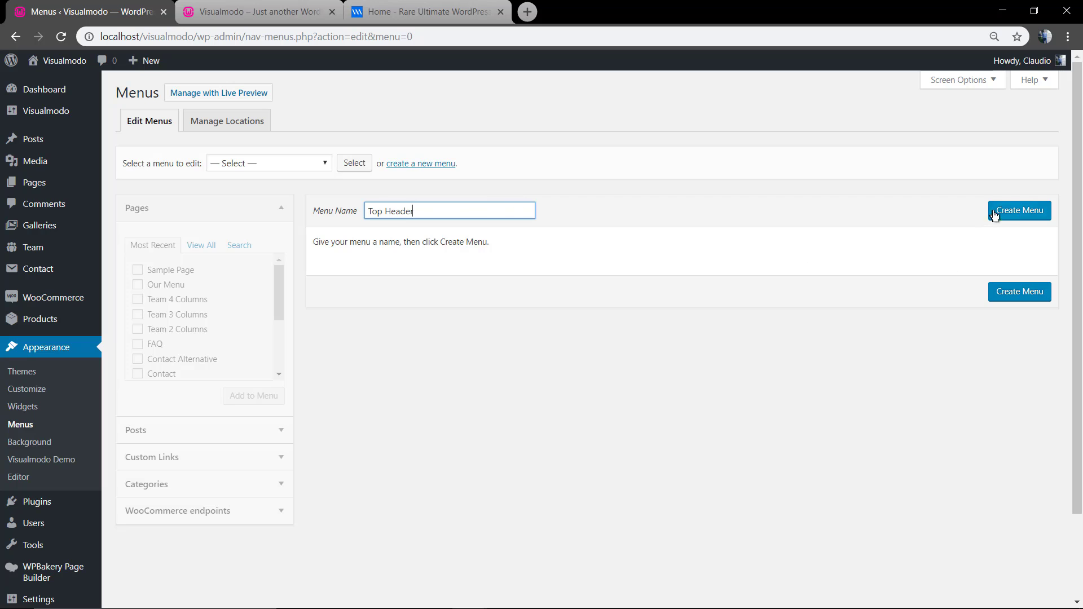
click(994, 215)
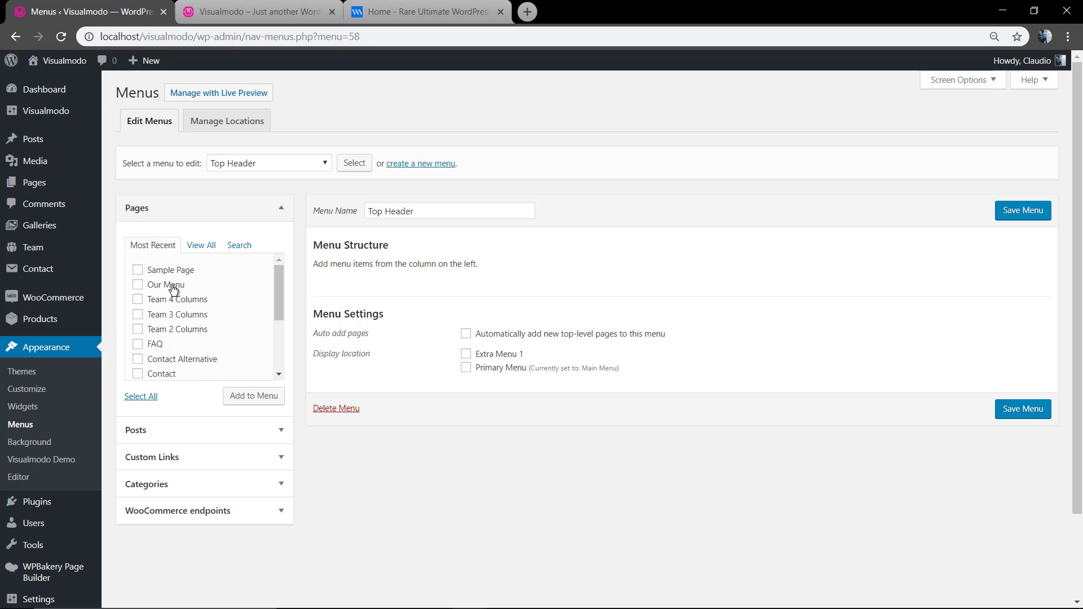
- Add the Home, About and Our Menu pages to Top Header and save the menu
click(201, 246)
click(160, 284)
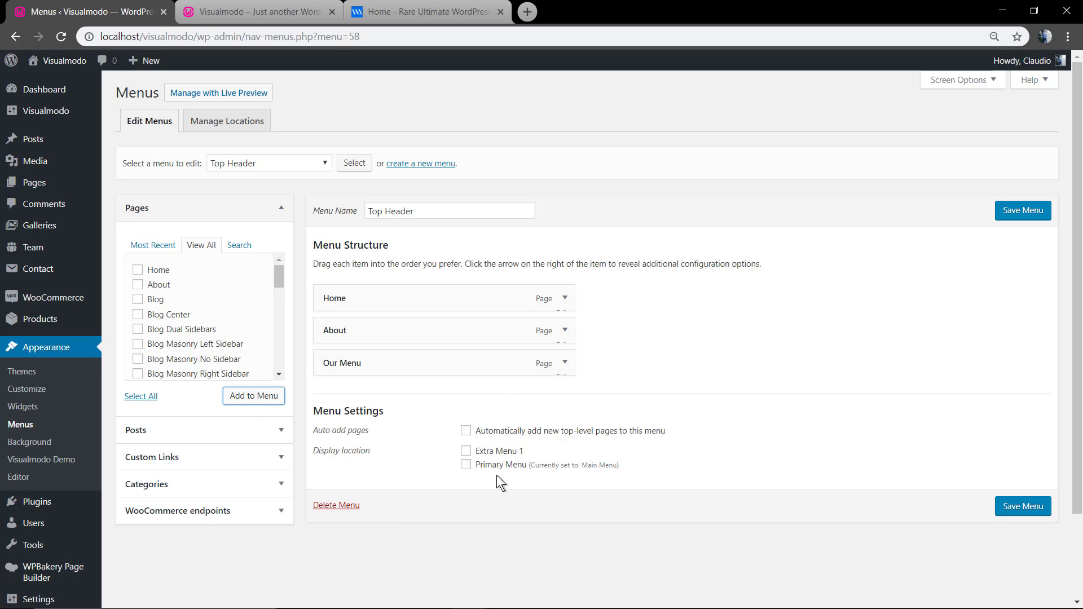
click(1003, 507)
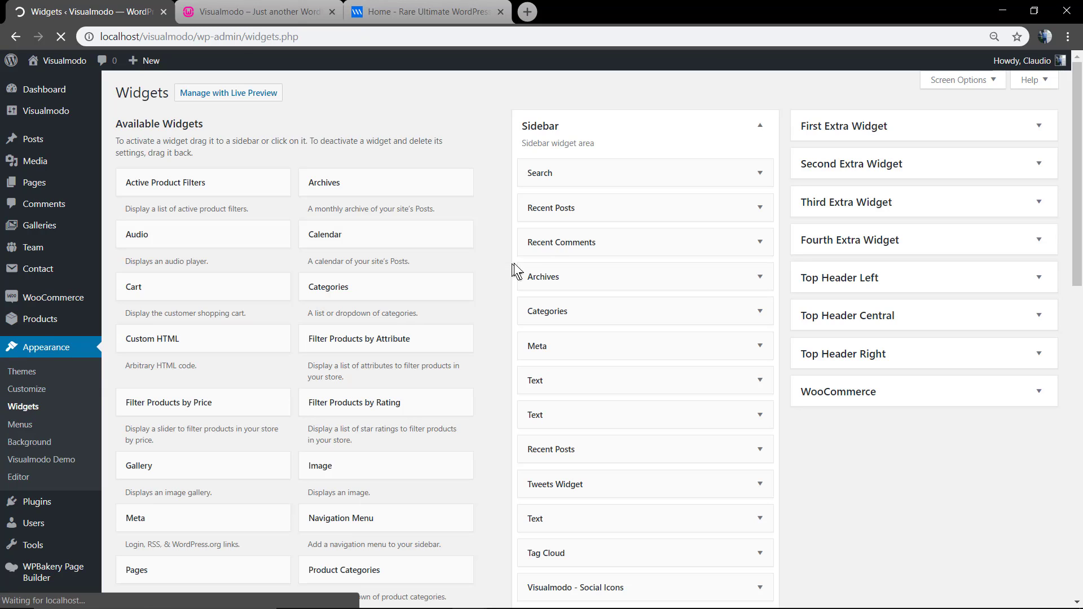
- Expand the Top Header Left widget area to reach its Visualmodo - Menu widget
click(878, 287)
drag(881, 324, 812, 194)
scroll(376, 347, down, 12)
scroll(658, 401, up, 11)
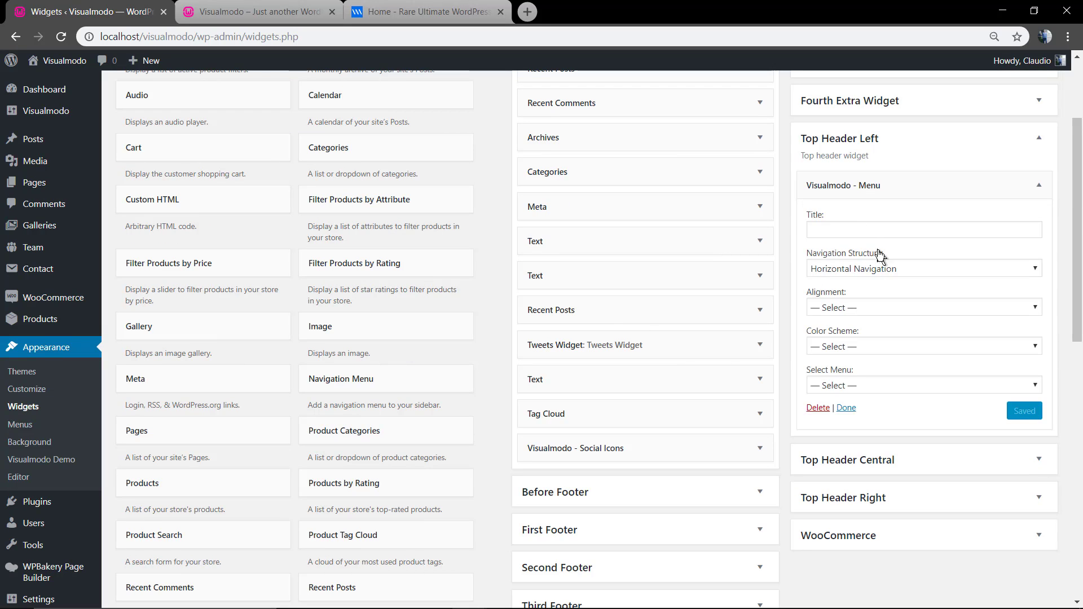
- Set the menu widget to Left alignment, dark-background colours and the Top Header menu, then save
click(883, 307)
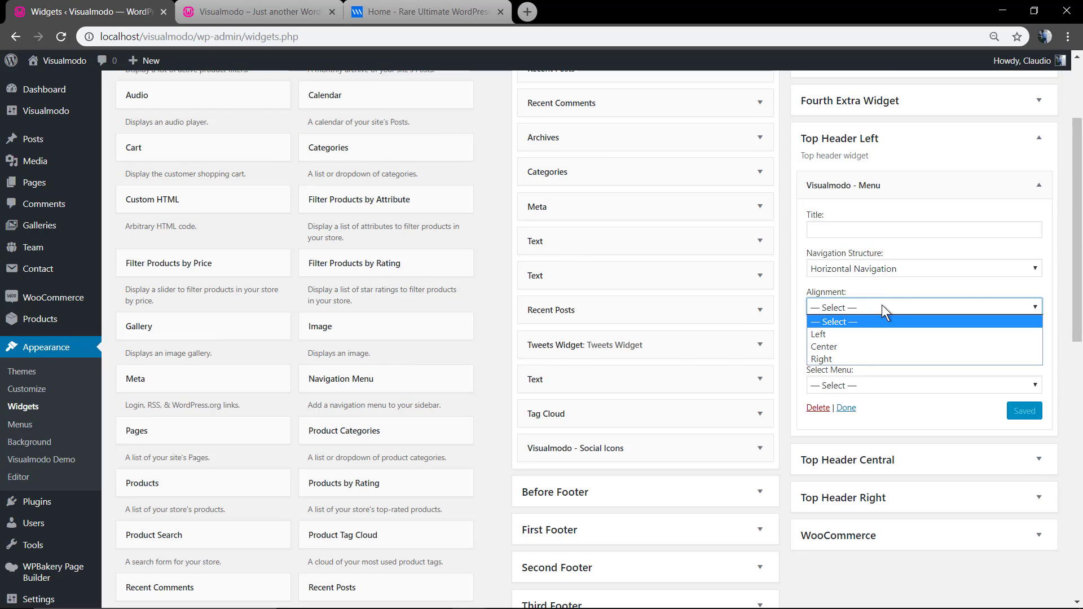
click(873, 335)
click(884, 346)
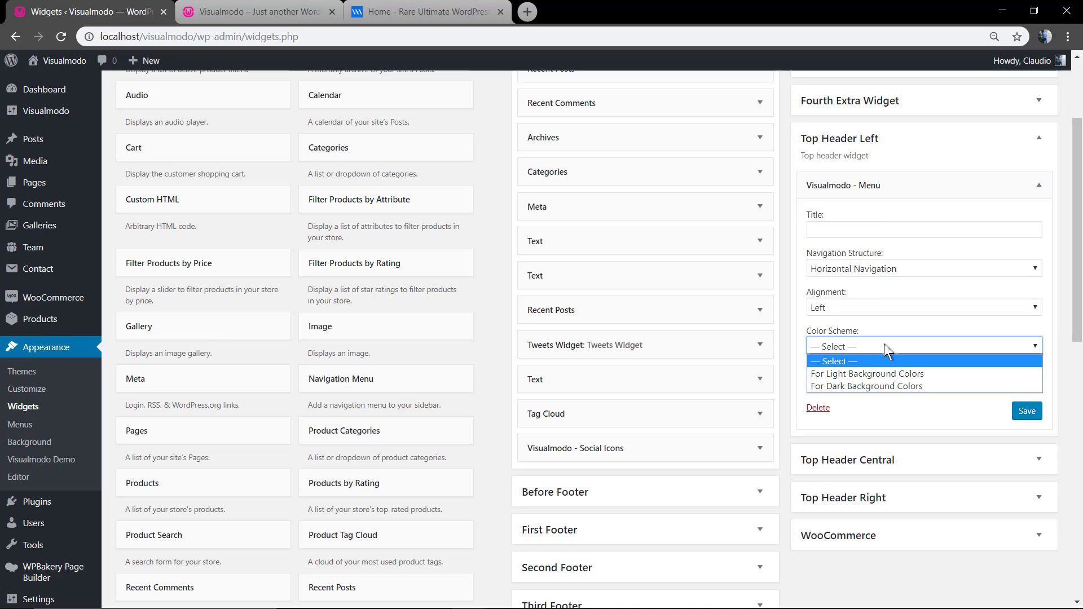
click(871, 387)
click(873, 386)
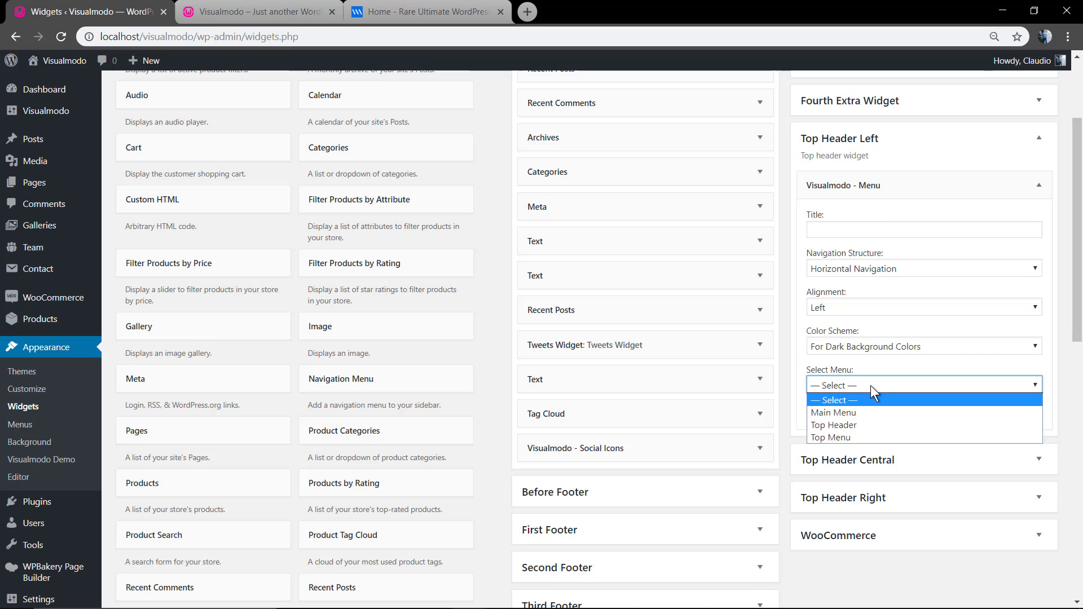
click(869, 424)
click(1037, 414)
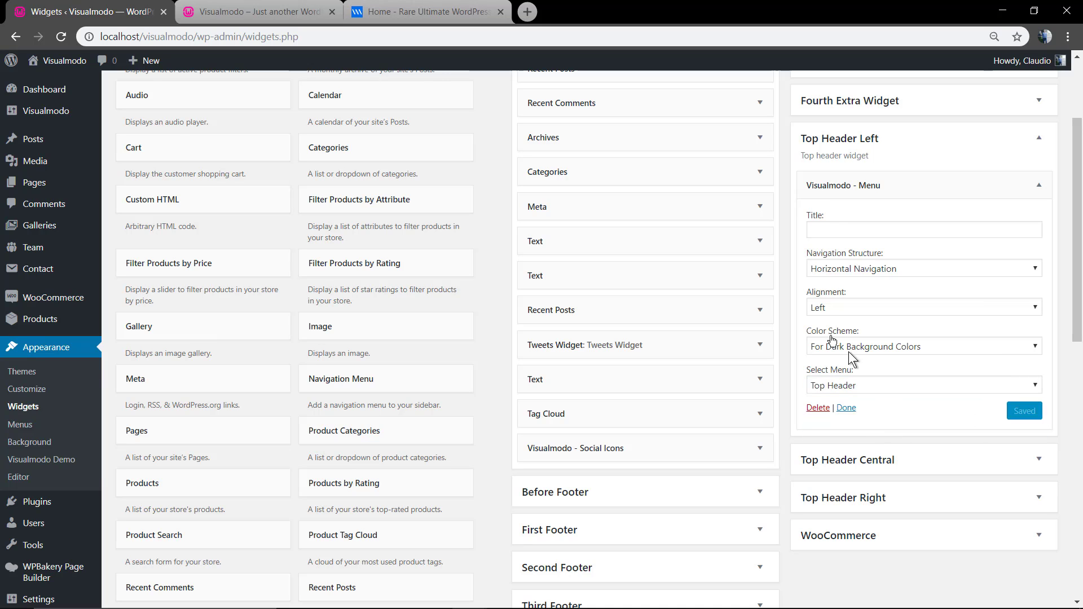
click(249, 10)
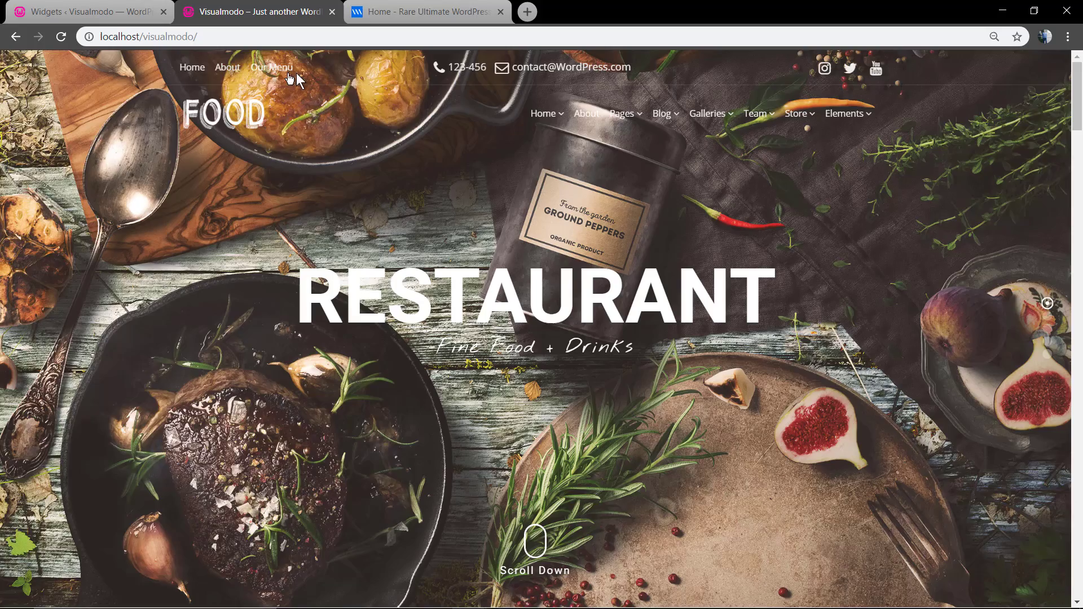
- In the menu editor, assign the food-23 icon to the Home item and save Top Header
click(128, 9)
scroll(73, 386, down, 2)
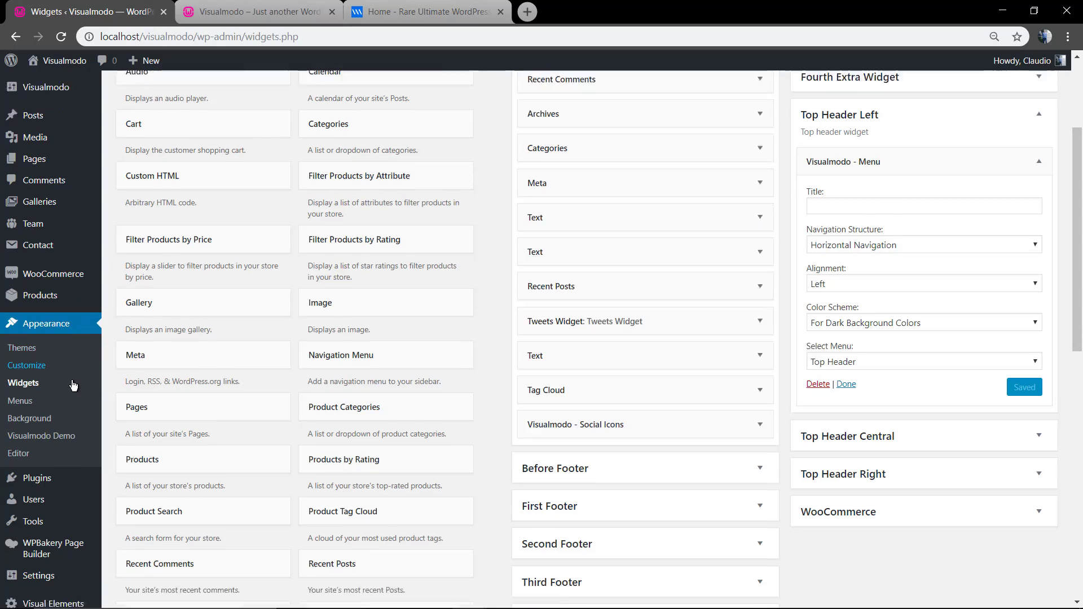
scroll(72, 385, down, 1)
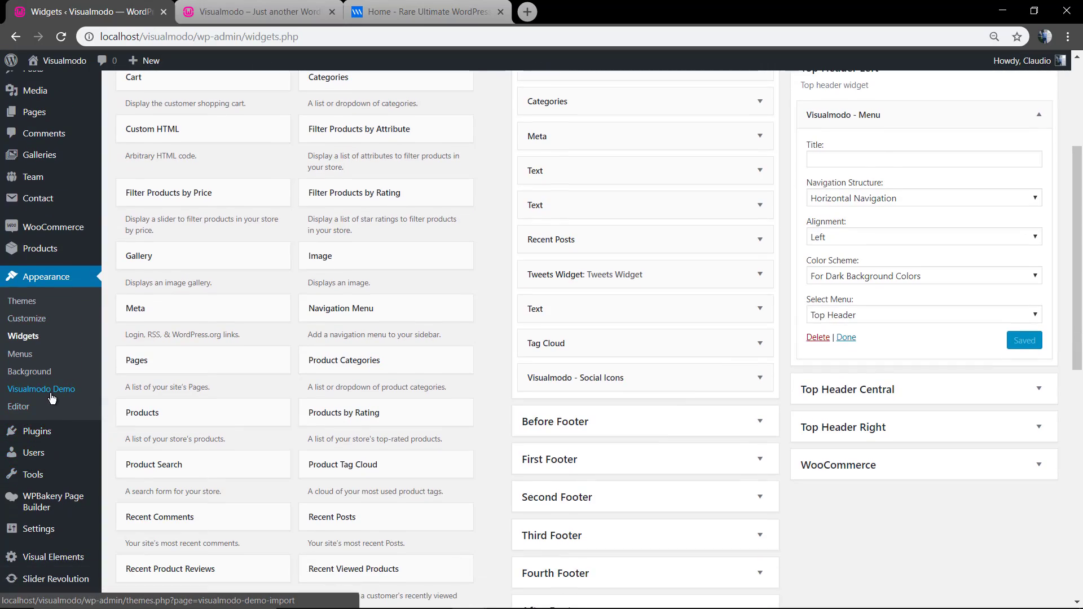
click(25, 355)
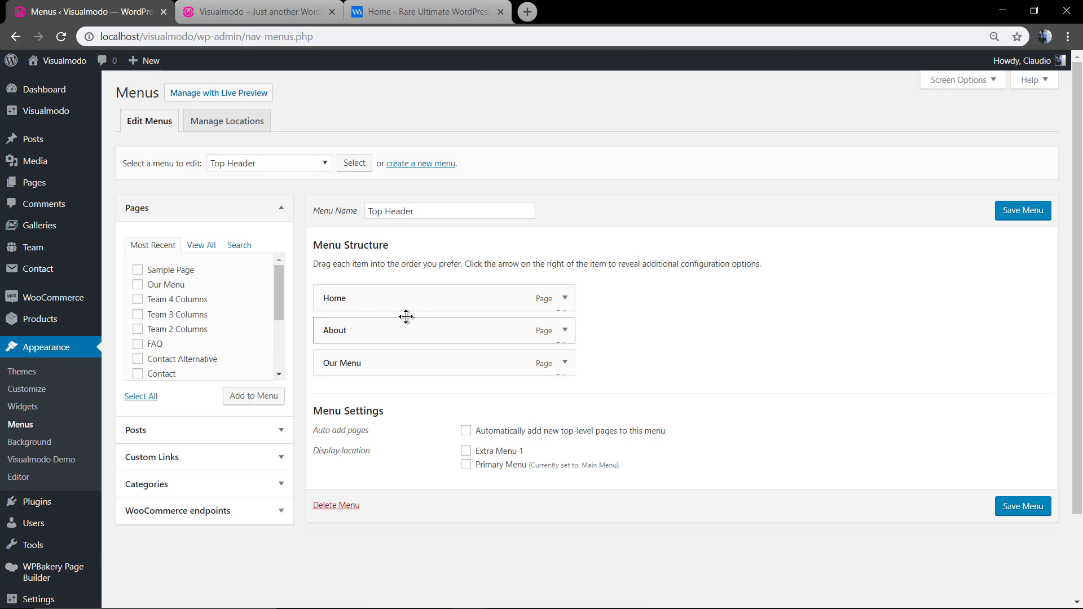
scroll(539, 333, down, 1)
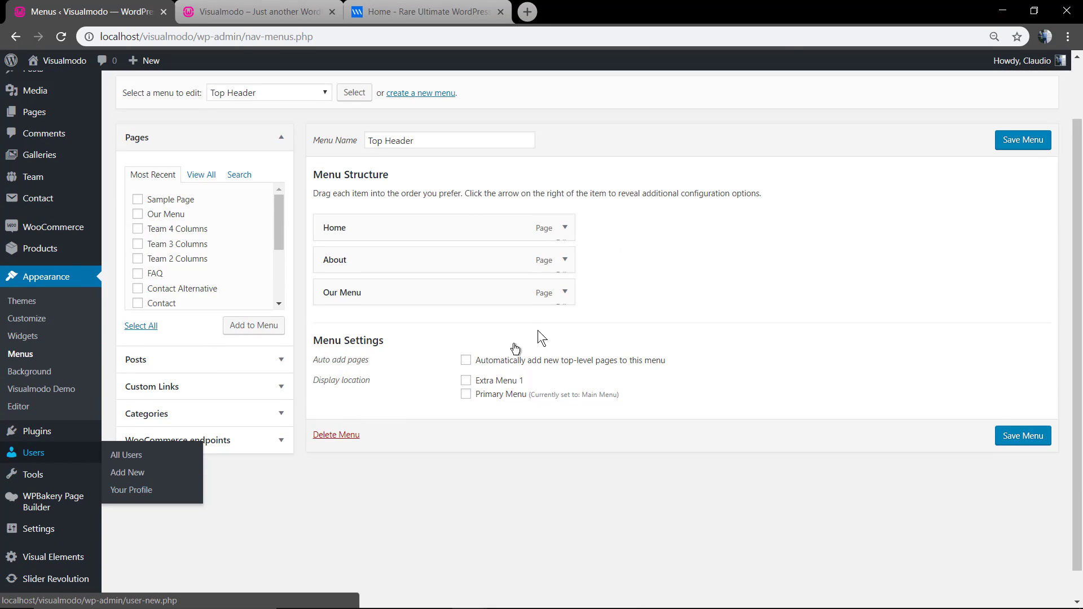
click(565, 228)
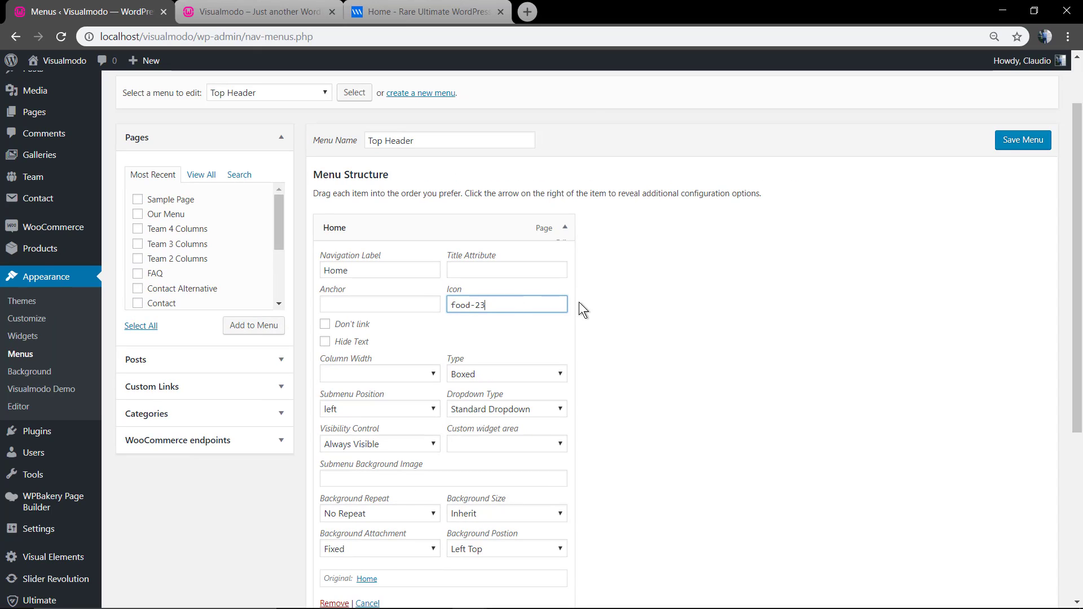
click(1024, 141)
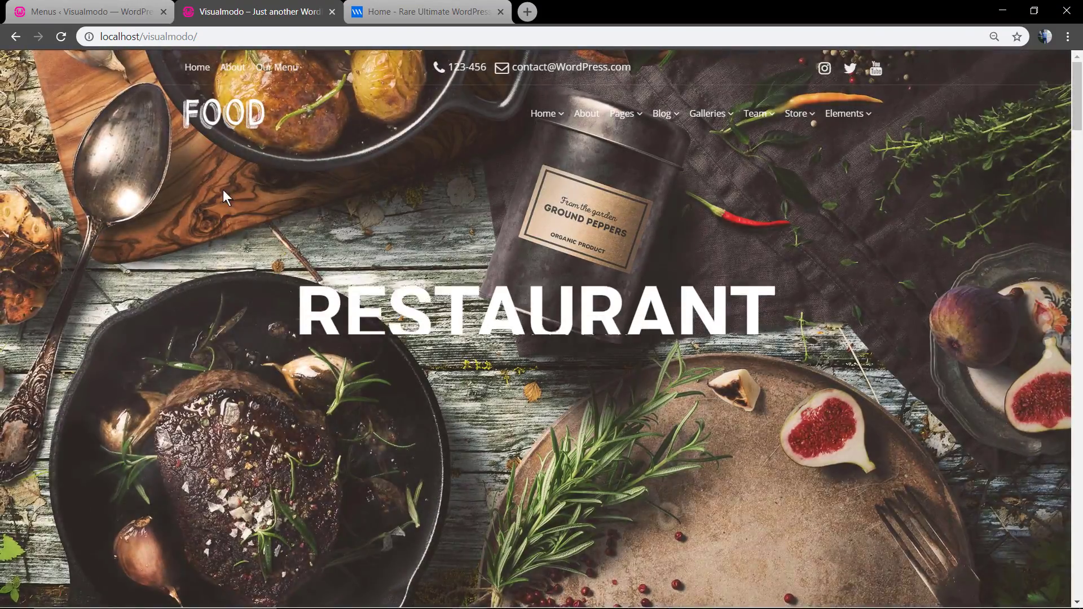
click(114, 8)
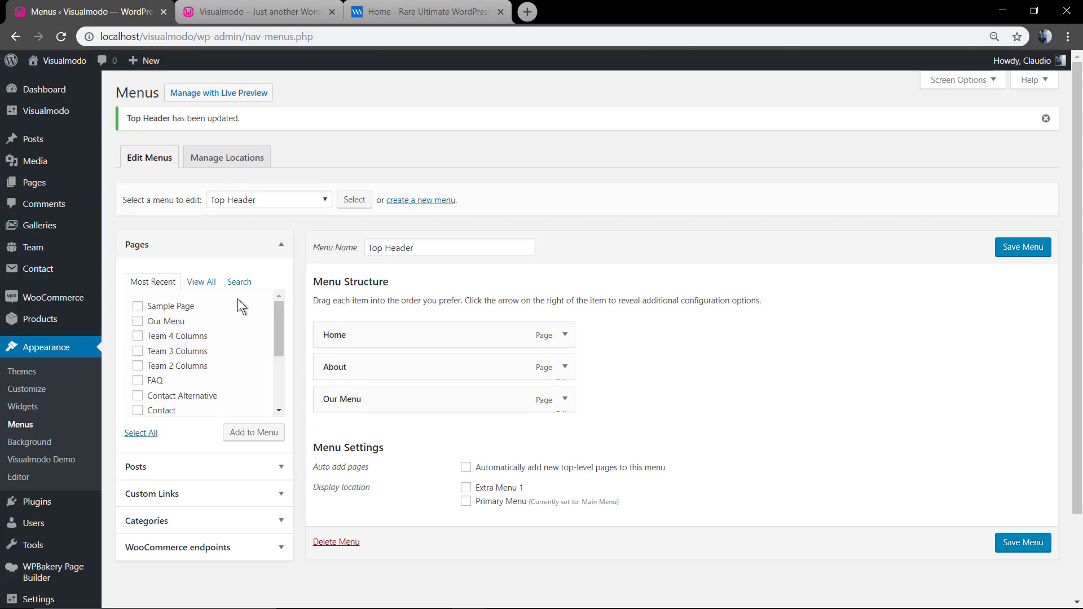
scroll(169, 338, down, 2)
mouse_move(44, 558)
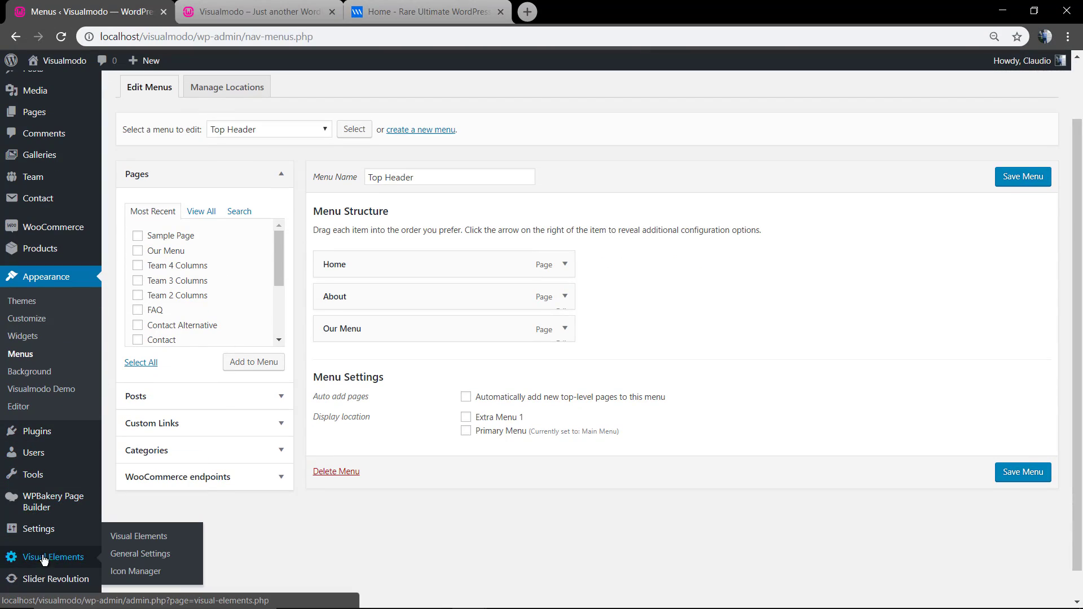
click(137, 571)
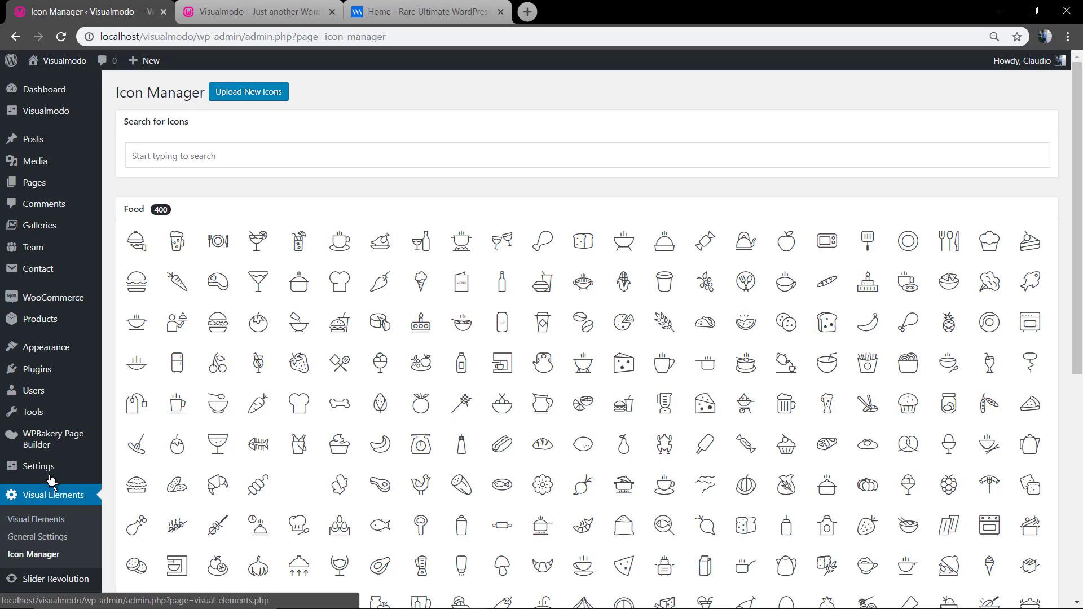
mouse_move(50, 372)
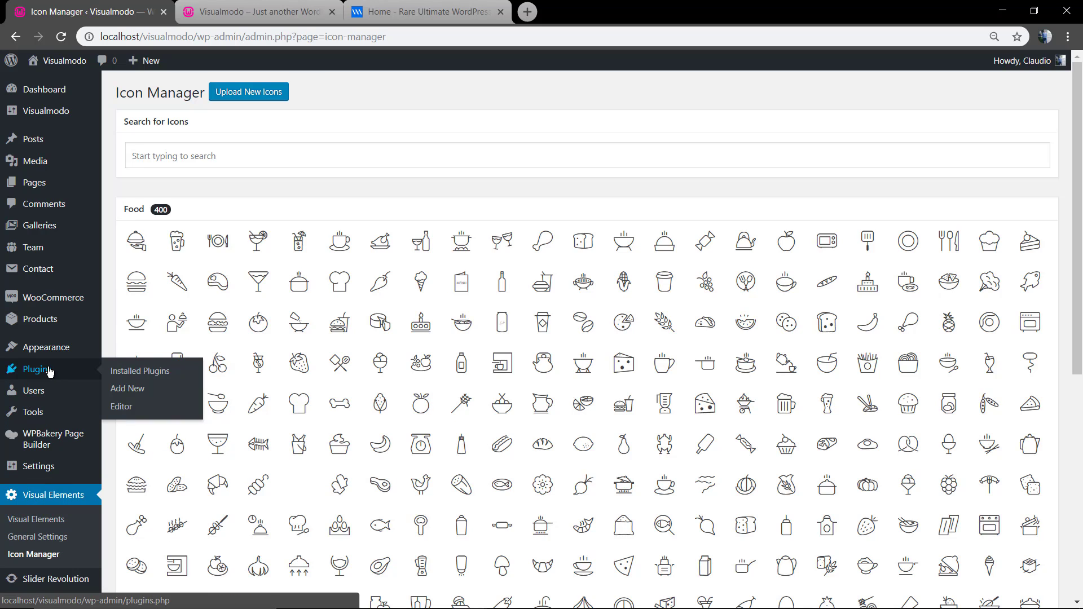
mouse_move(51, 348)
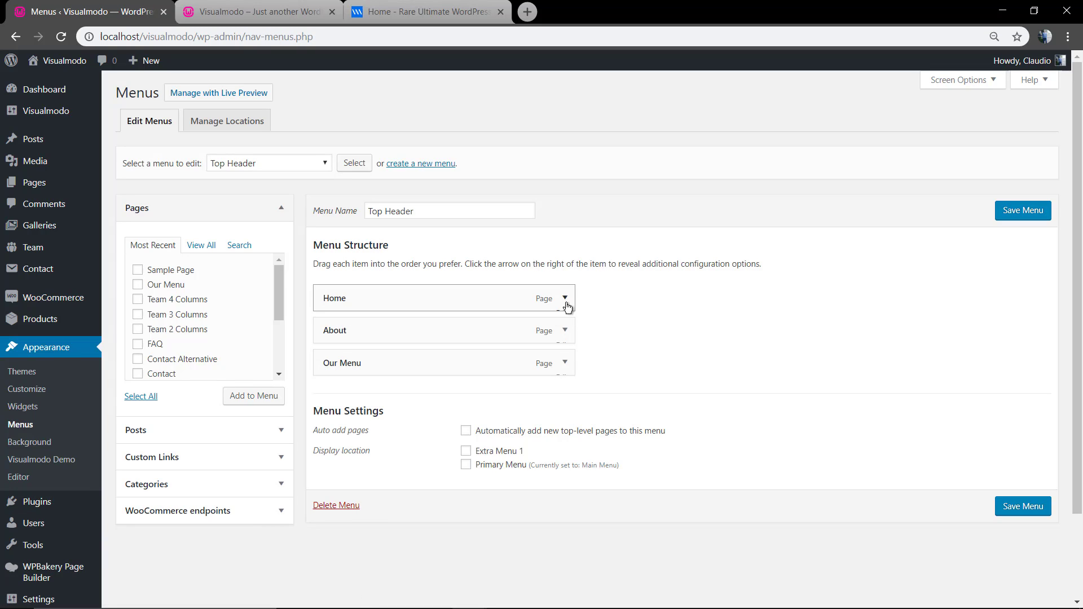
- Edit the icon values of the Home and Our Menu items
click(566, 298)
click(474, 375)
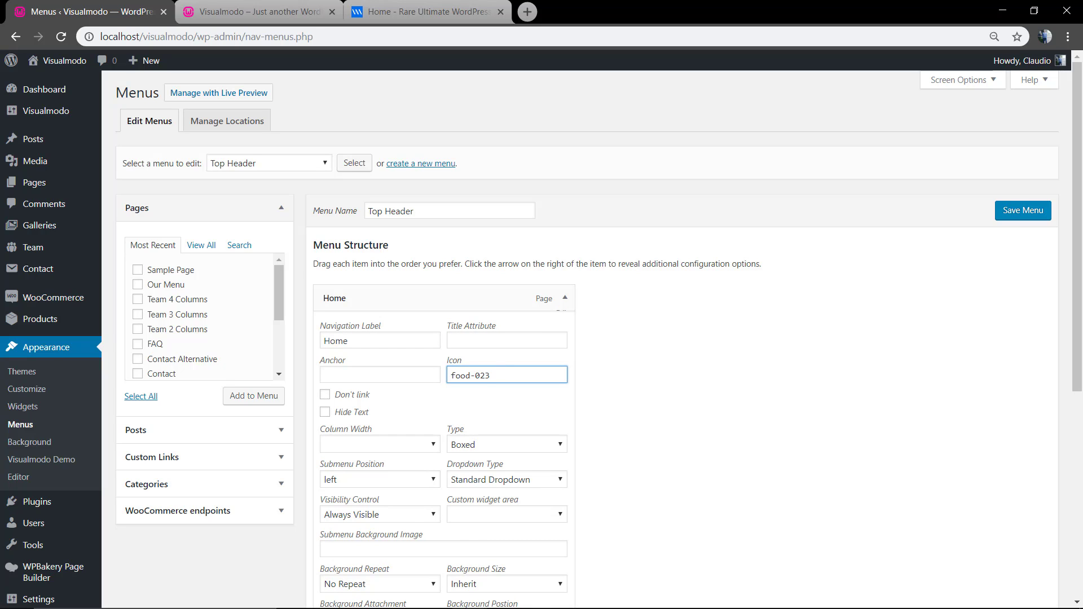
click(565, 299)
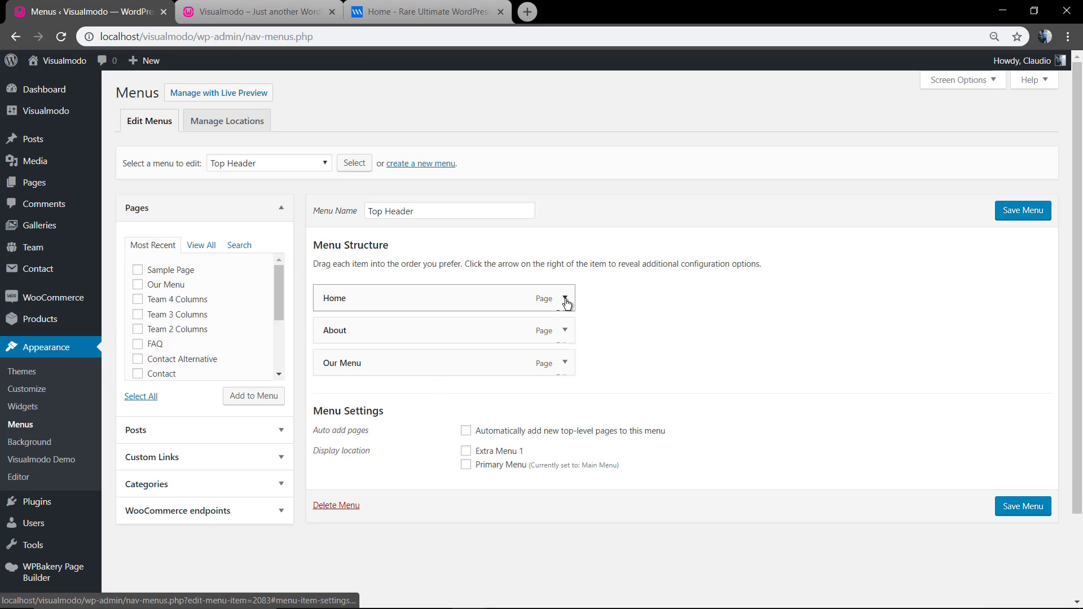
click(566, 362)
click(506, 440)
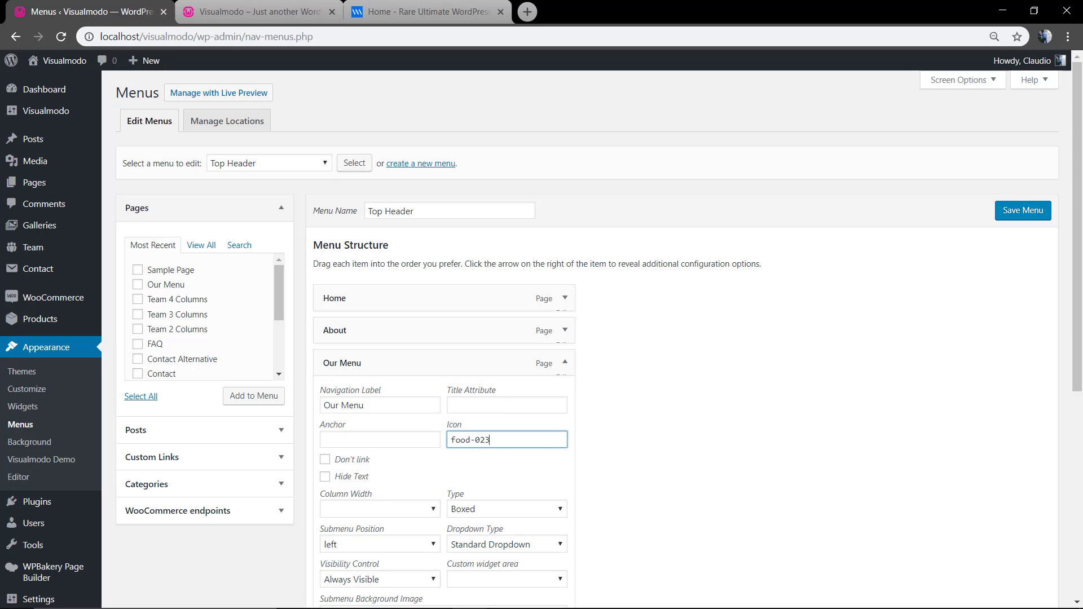
click(566, 363)
- Give the About item the food-024 icon, save the menu and reload the site preview
click(566, 330)
click(523, 406)
text(food-023)
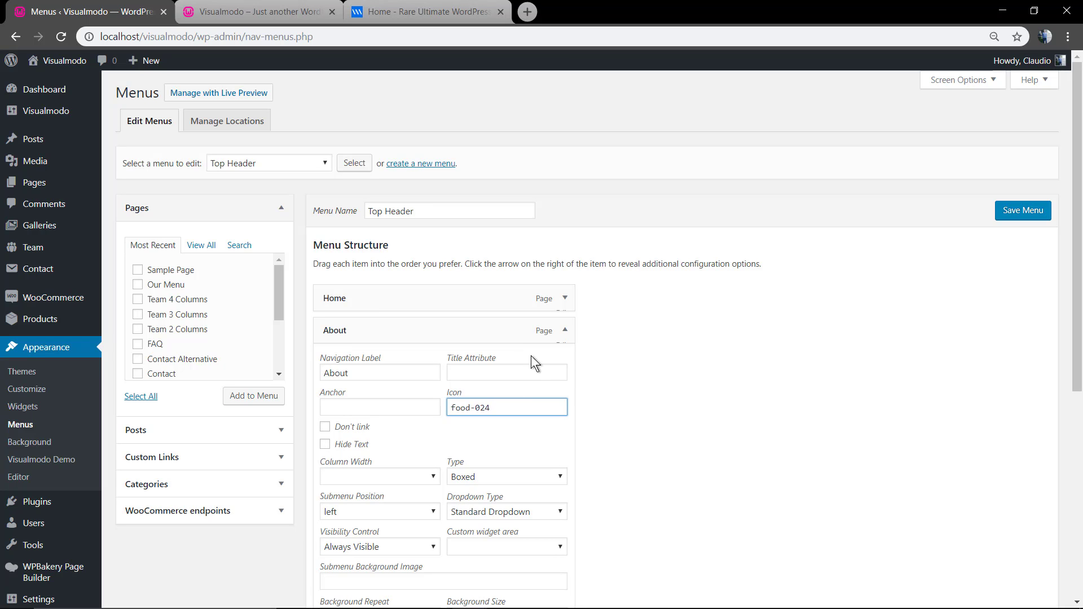
click(565, 331)
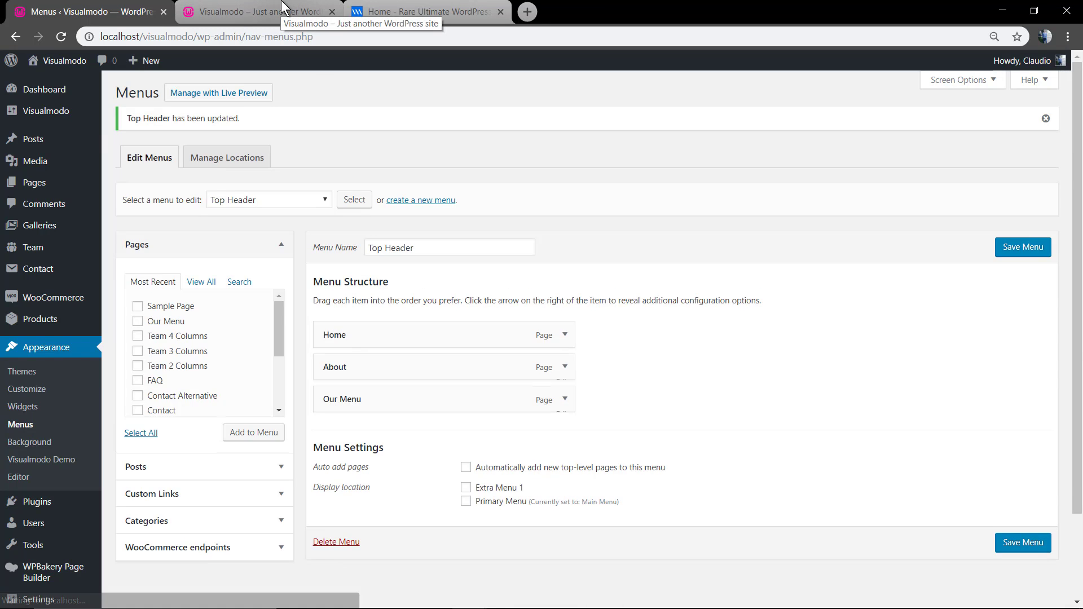
click(281, 10)
key(F5)
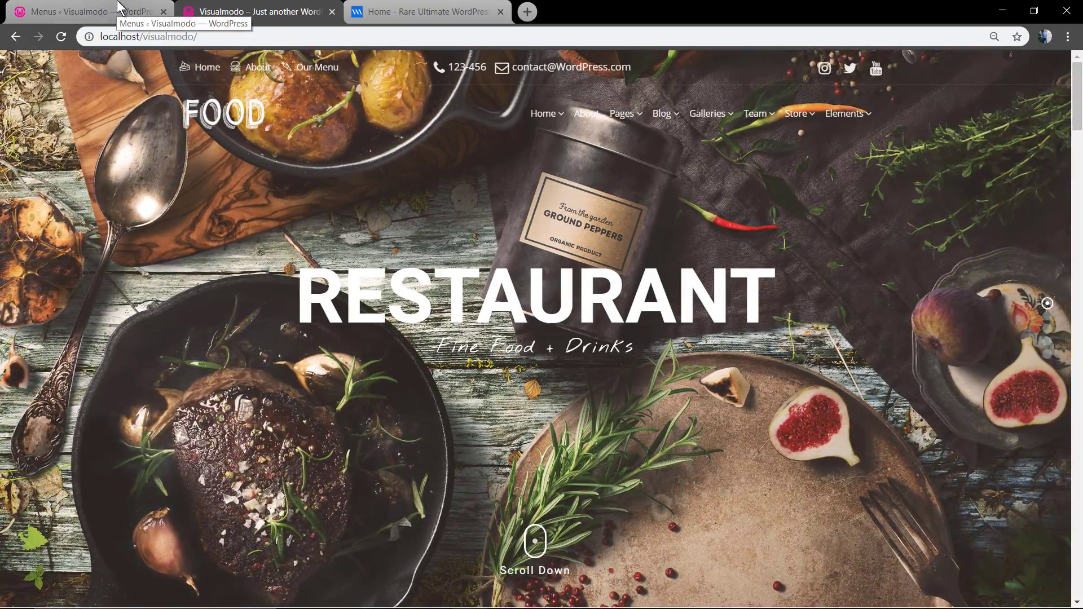
click(119, 7)
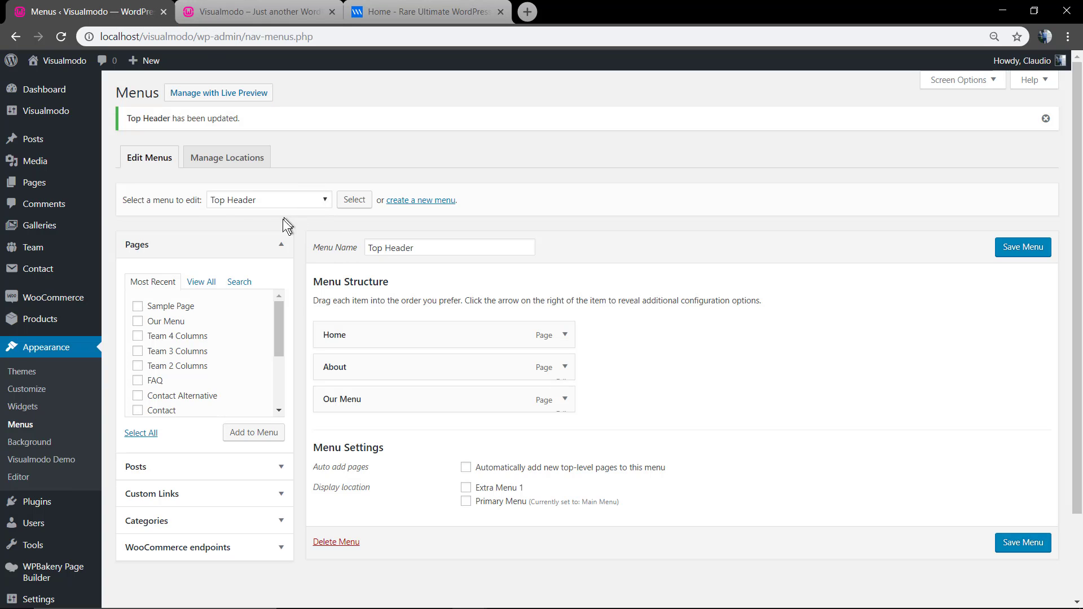
- Go to page 2 of the Pages list and open the Home page for editing
mouse_move(41, 183)
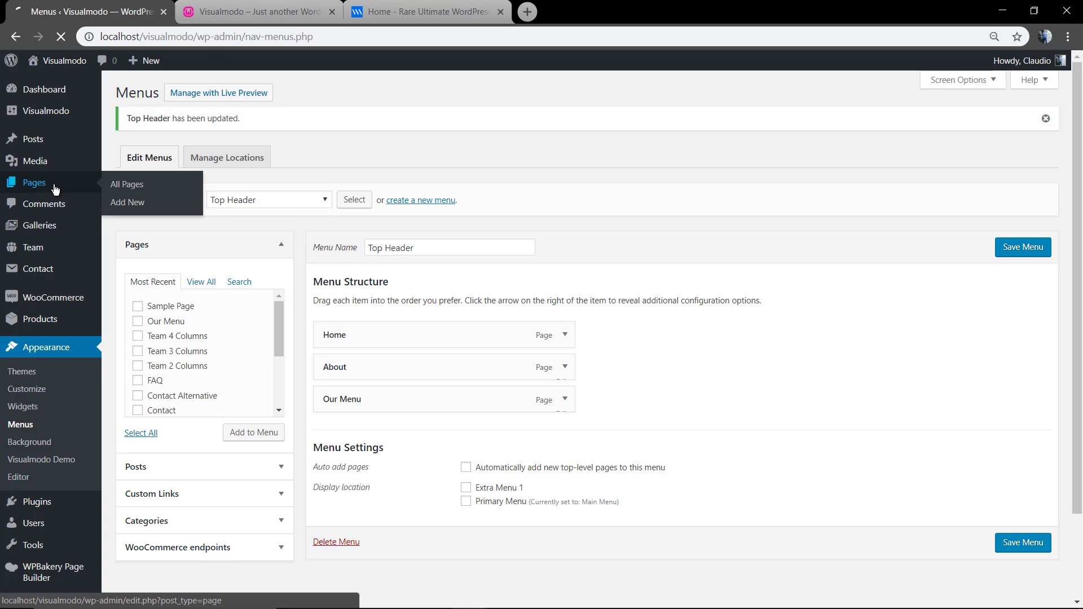
scroll(309, 249, down, 4)
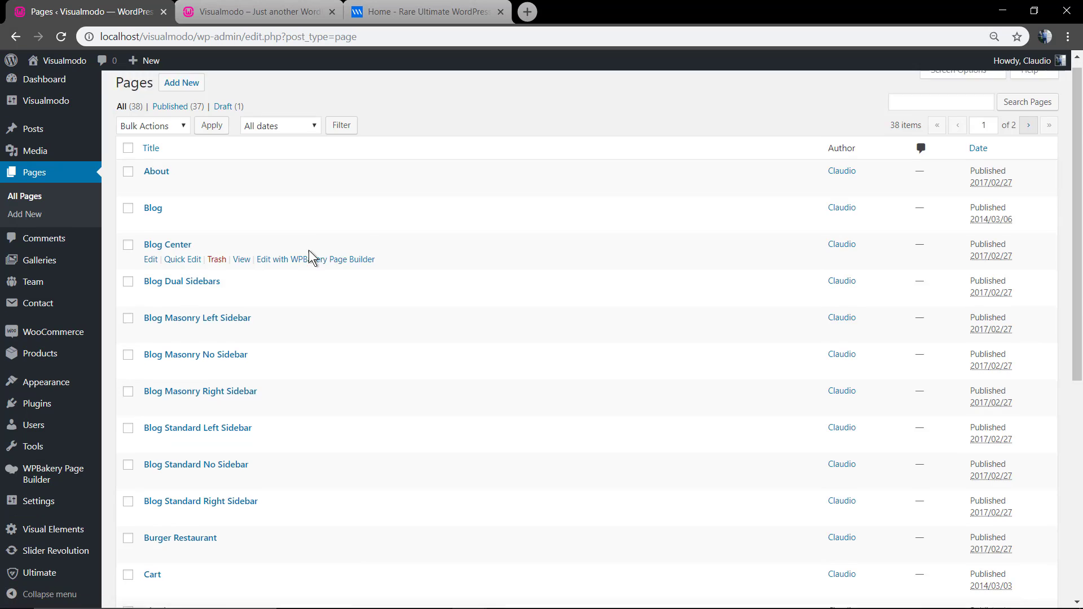
scroll(309, 250, down, 3)
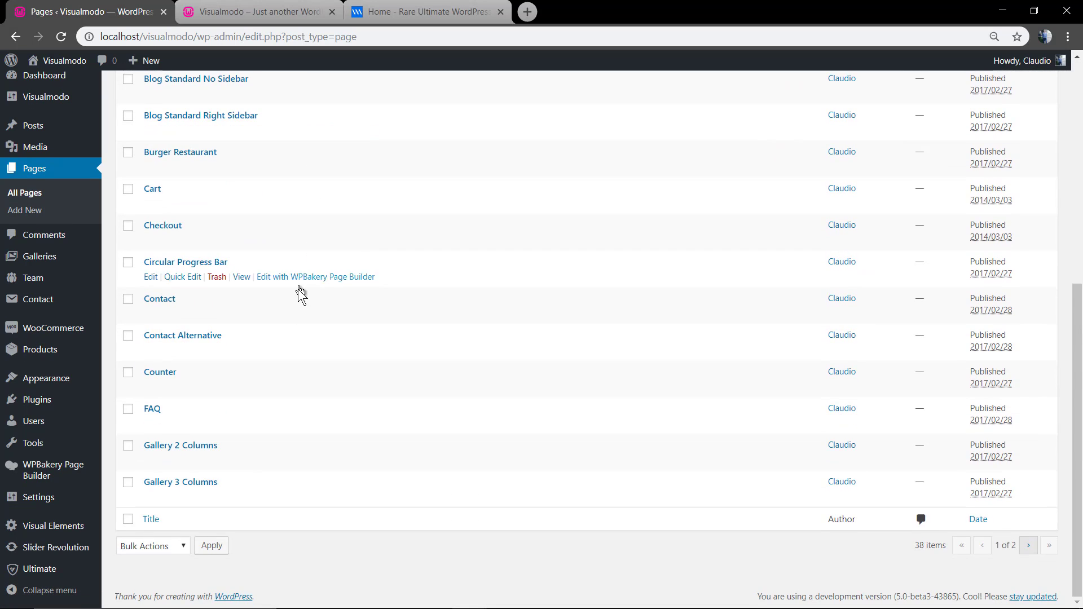
click(1021, 547)
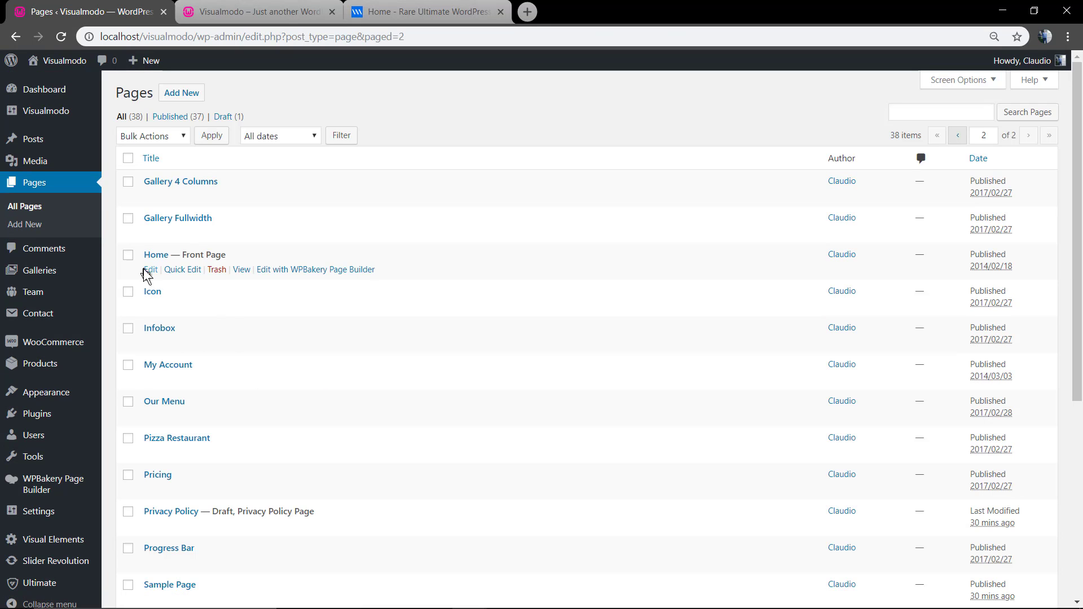
click(156, 256)
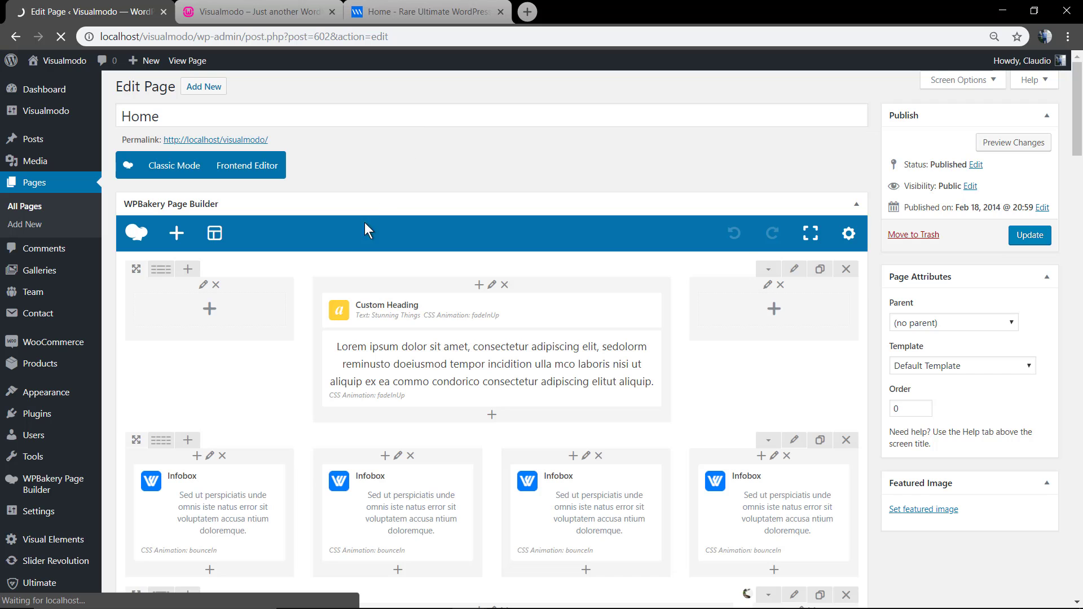
- Set the Home page's Overlay Navigation to No and update the page
scroll(345, 297, down, 15)
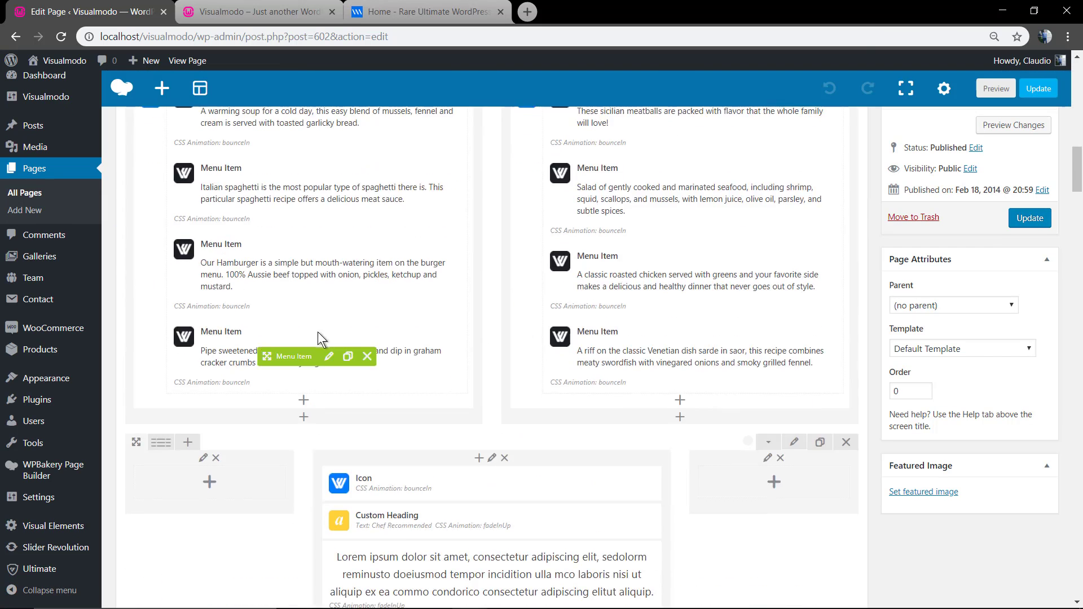
scroll(299, 343, down, 10)
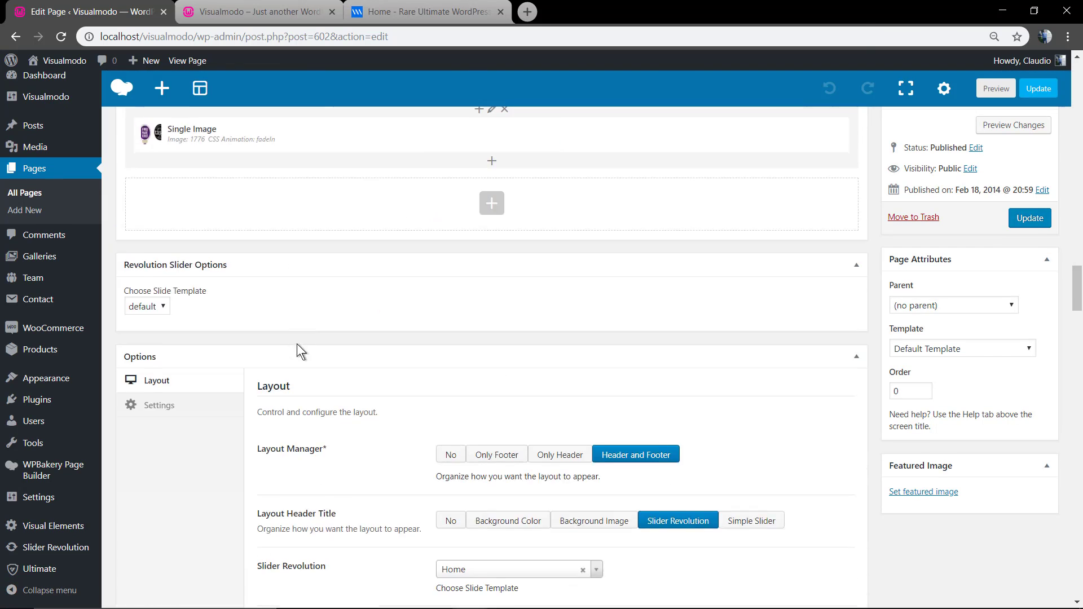
scroll(299, 345, down, 2)
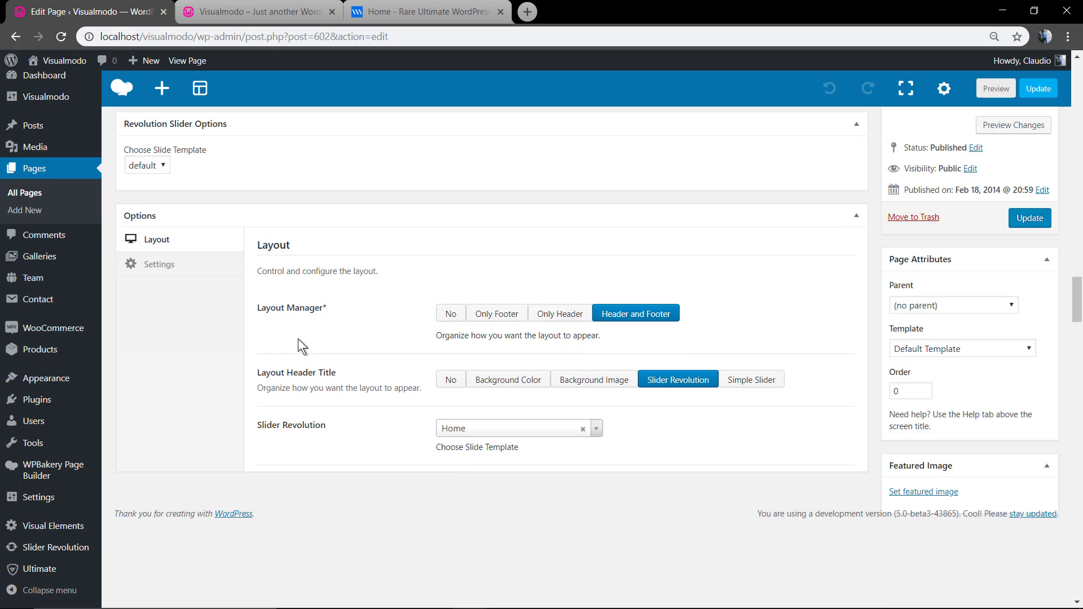
click(158, 268)
click(451, 314)
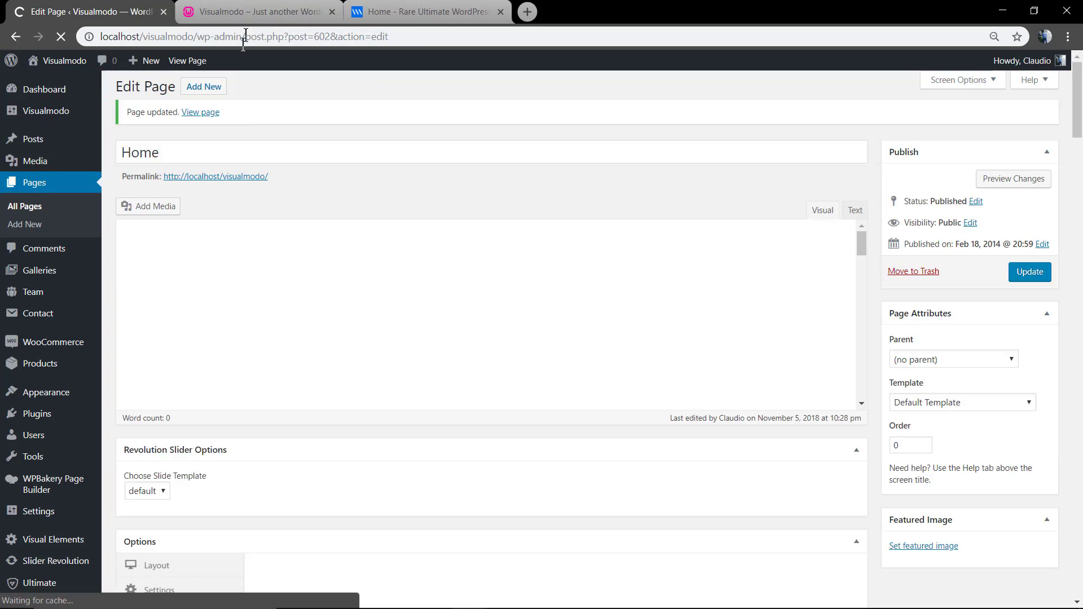
click(257, 12)
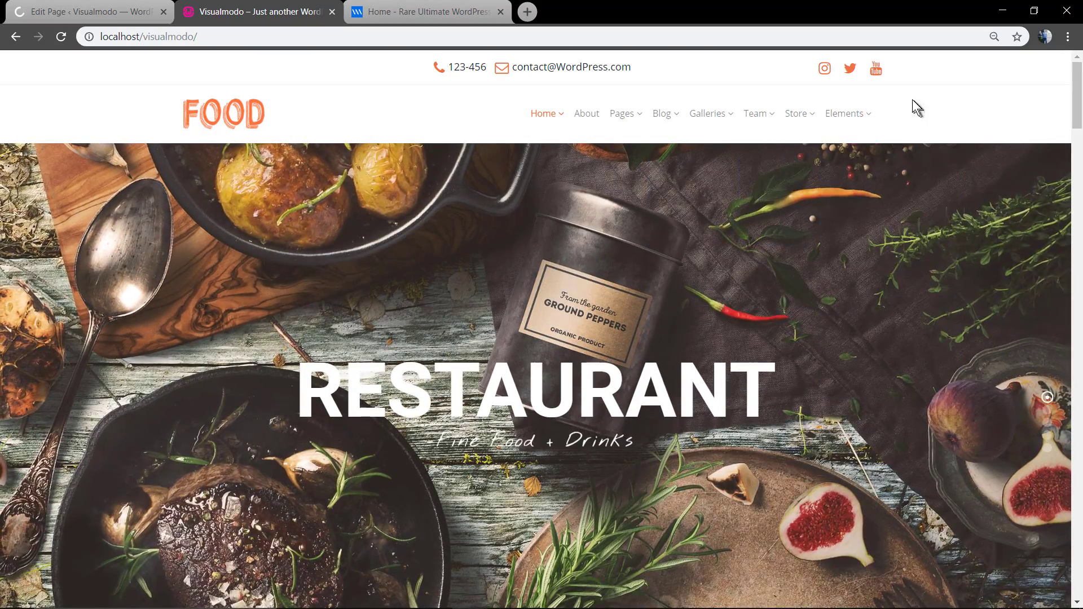
- In the Top Header Left menu widget, keep Left alignment and pick the light-background colour scheme
click(125, 8)
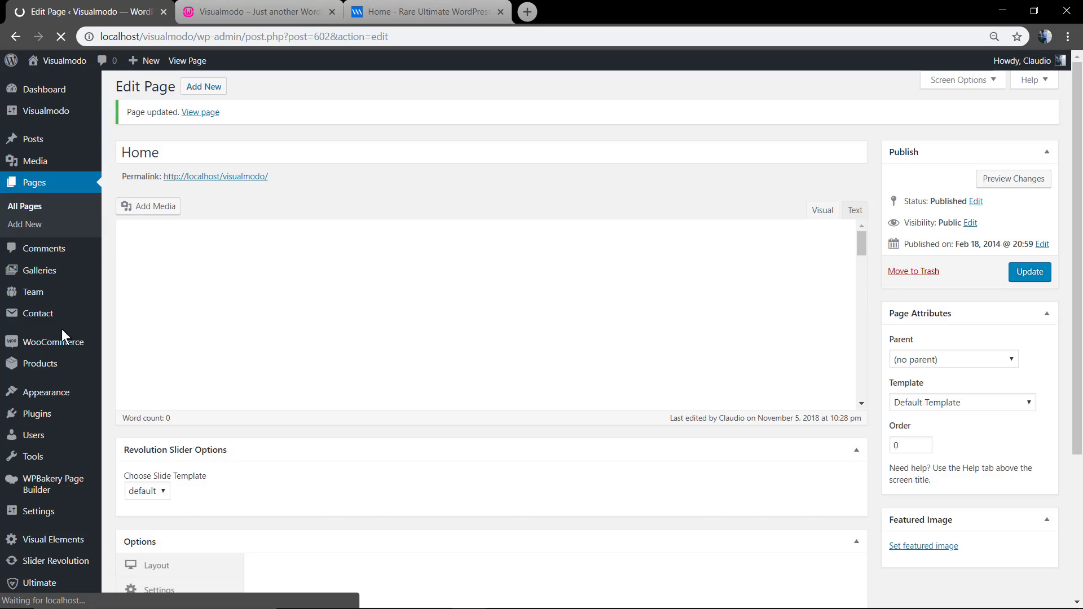
mouse_move(57, 397)
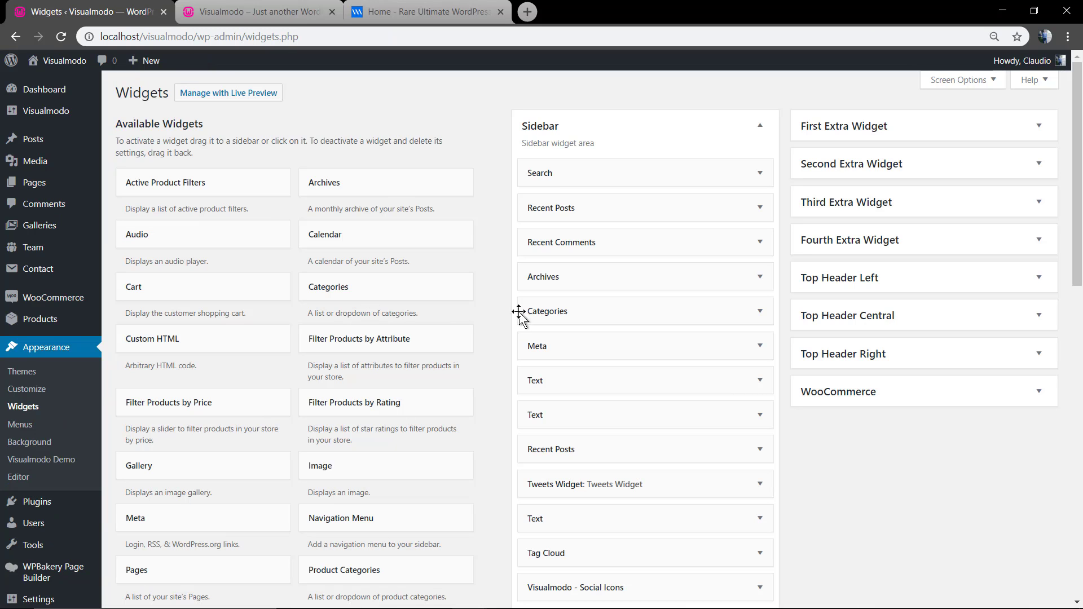
click(1037, 278)
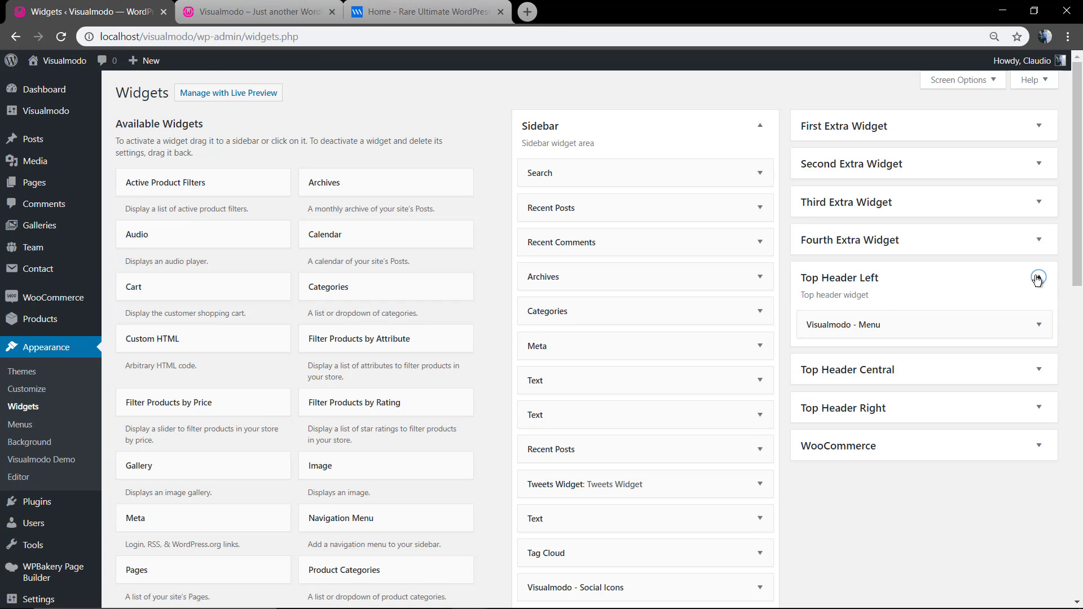
click(1038, 325)
scroll(960, 361, down, 1)
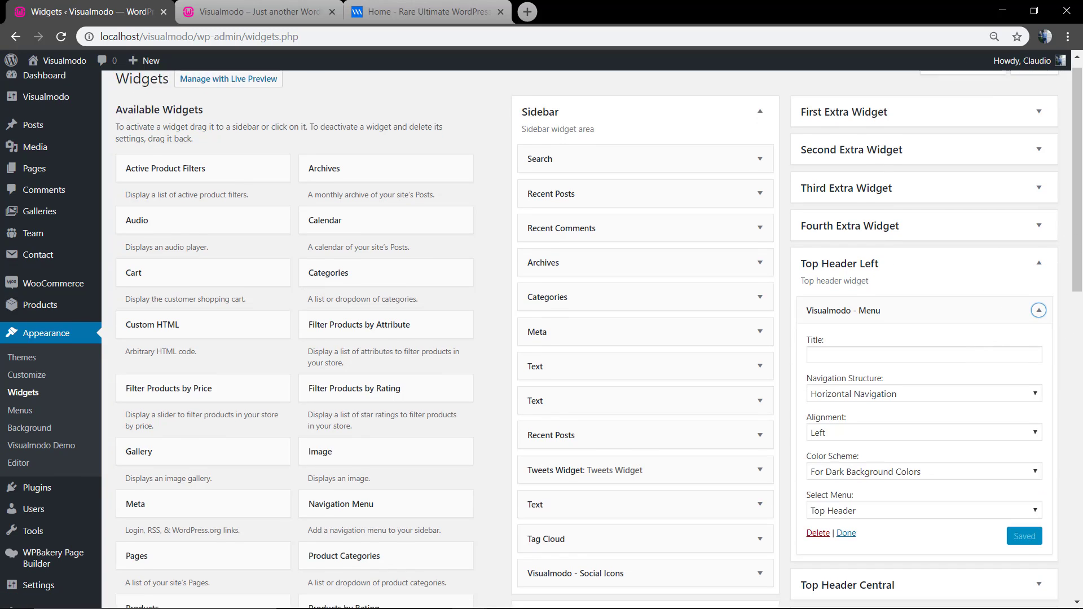
click(901, 376)
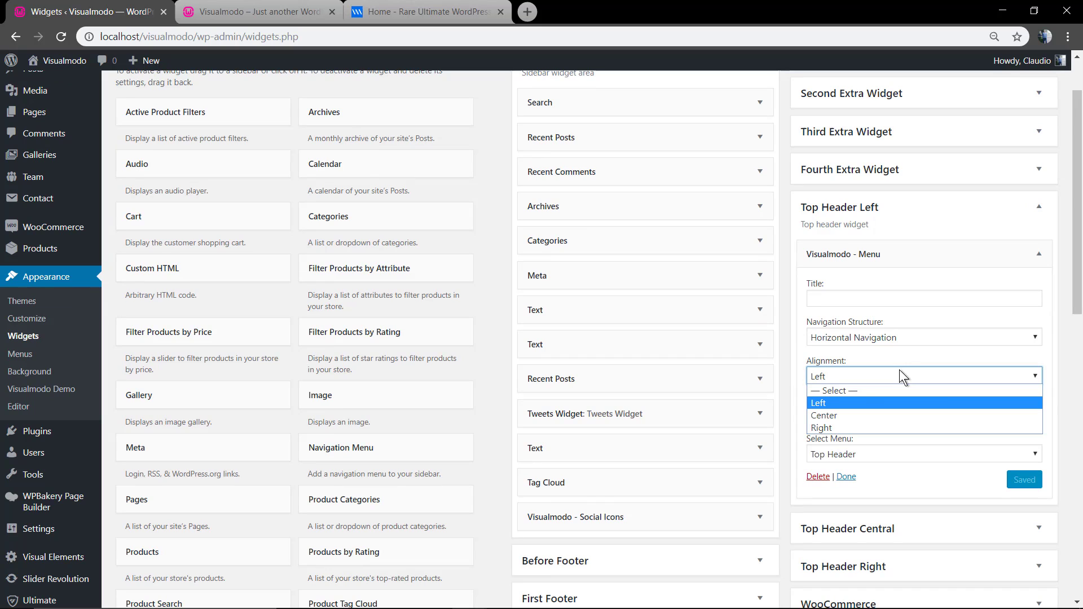
click(900, 371)
click(882, 420)
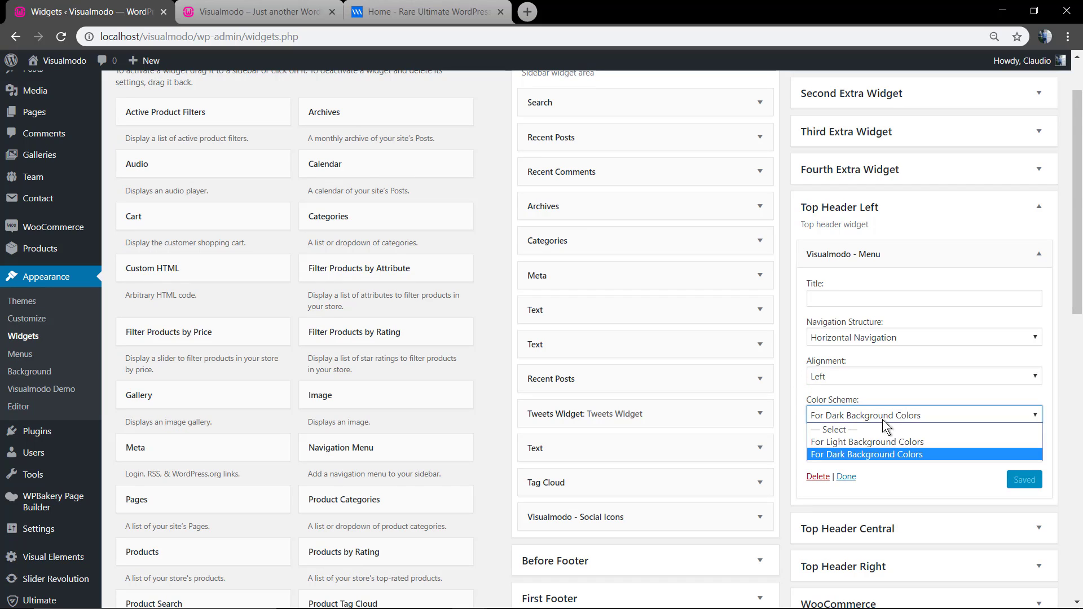
click(877, 442)
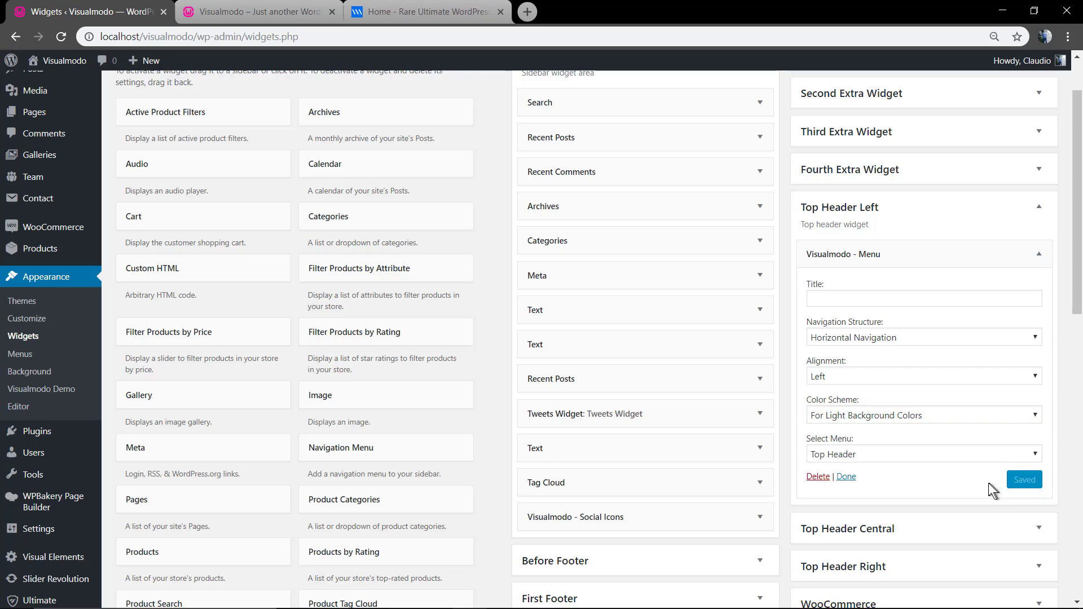
- Check the result on the site, then reset the widget's Color Scheme to '— Select —'
click(260, 11)
key(F5)
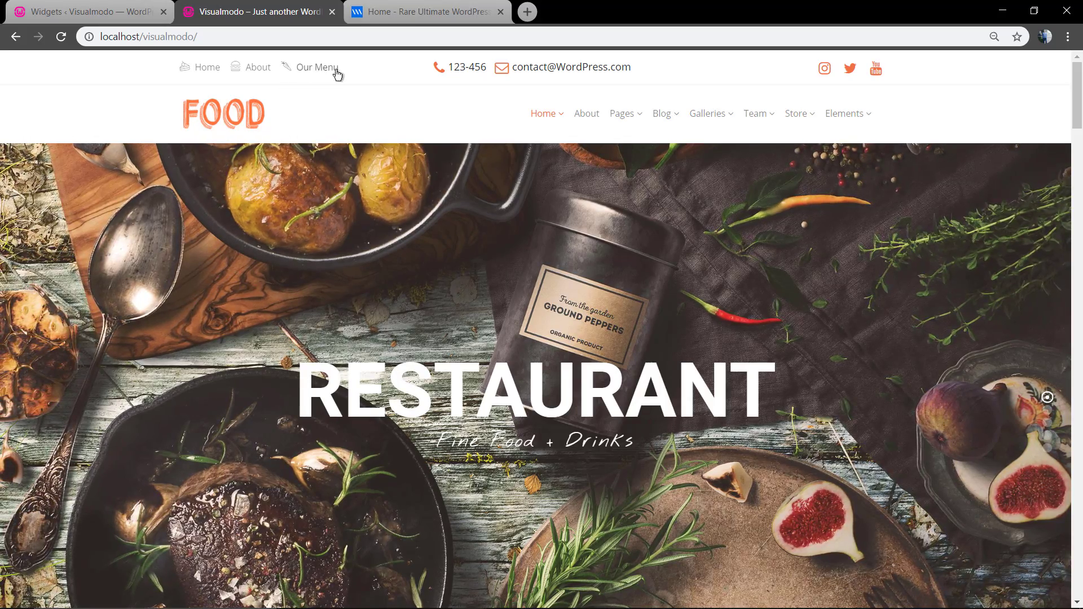
key(ctrl+shift+Tab)
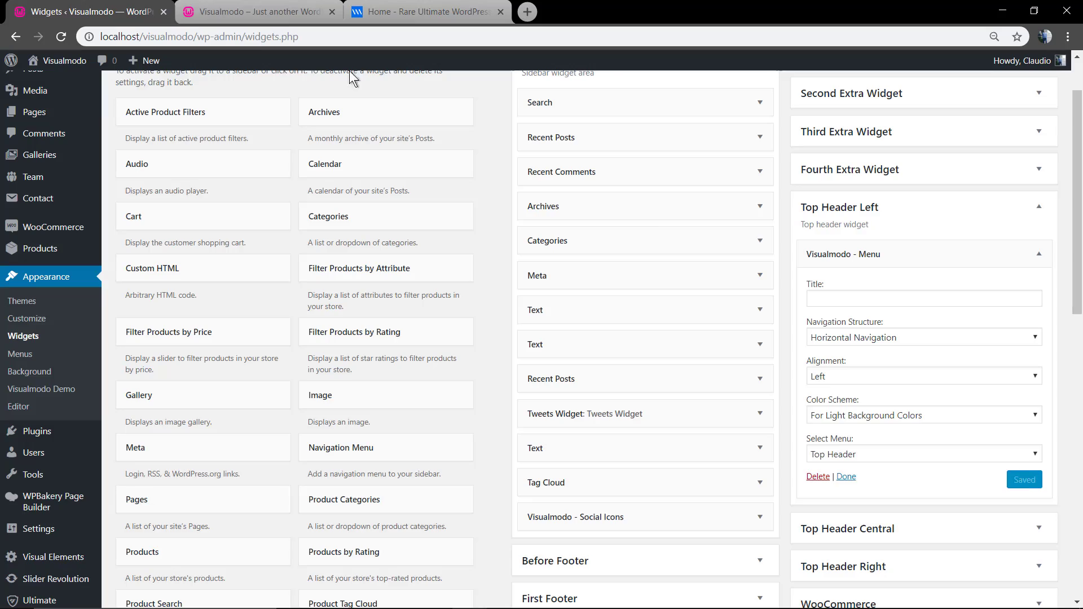
click(920, 418)
click(916, 427)
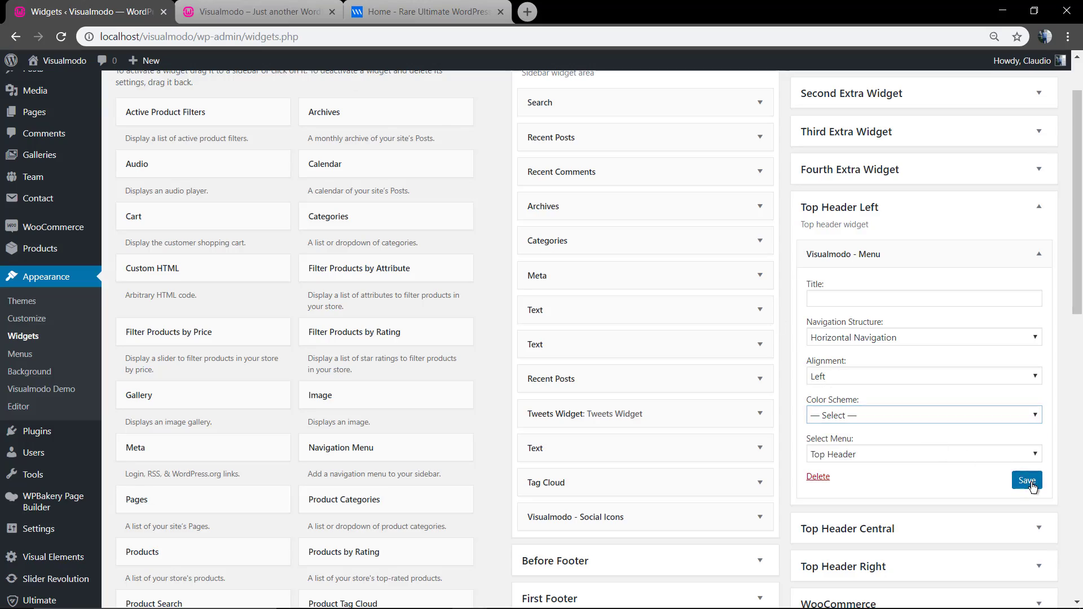
- Reload the front page to see the orange Home, About and Our Menu header links
click(262, 10)
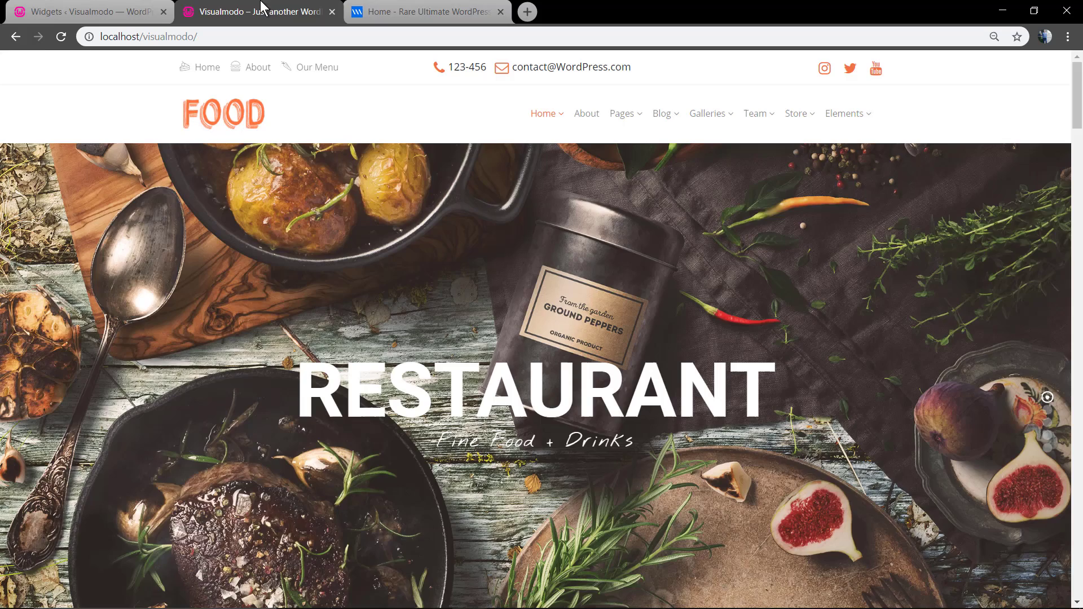
key(F5)
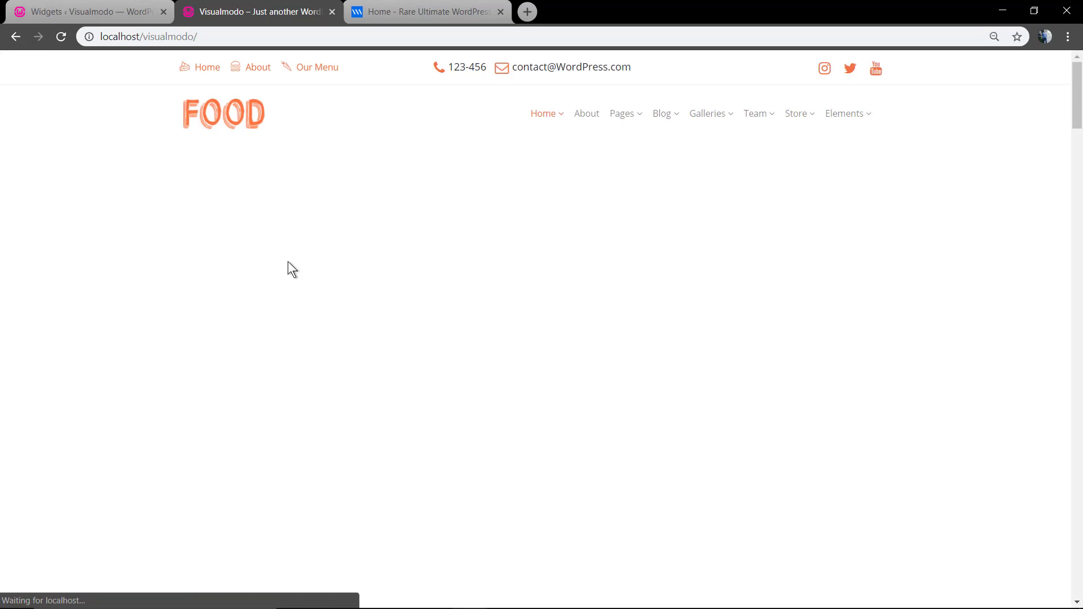